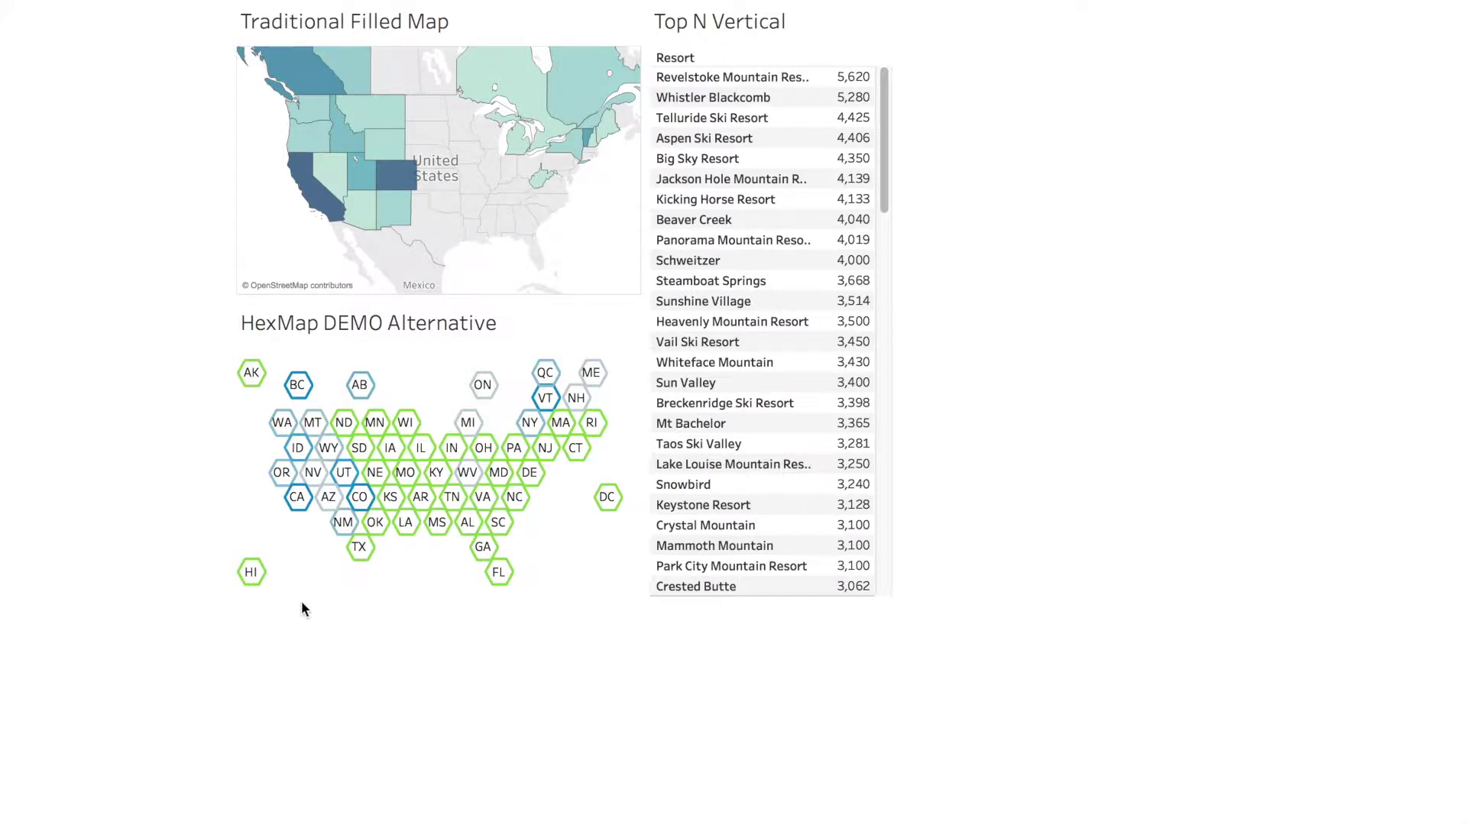
Scroll to the dashboard with the filled map, HexMap DEMO Alternative and Top N Vertical list.
scroll(459, 209, down, 2)
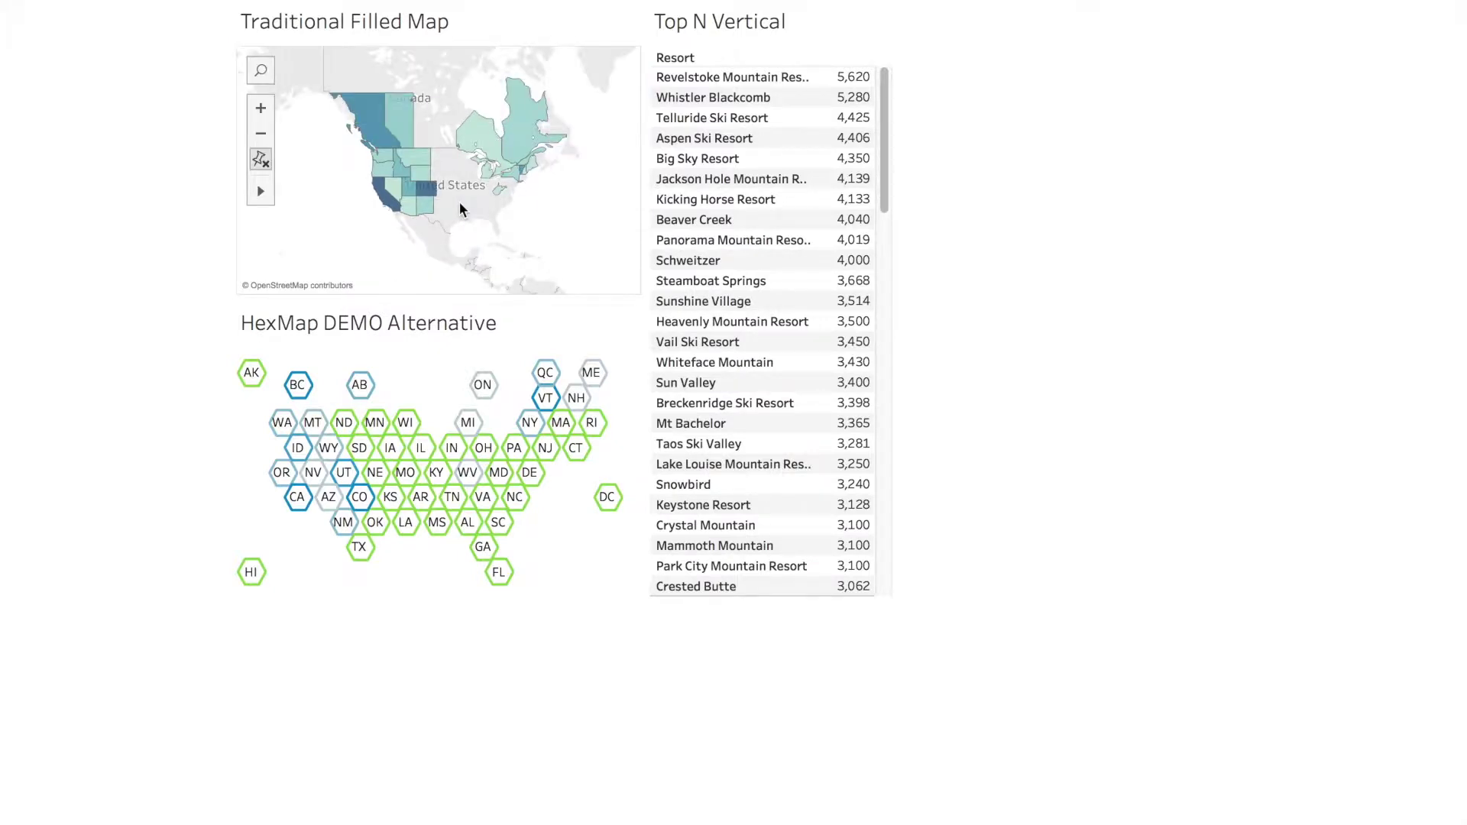
Zoom out the filled map to show all states and provinces and check their resort-count tooltips.
scroll(460, 202, down, 1)
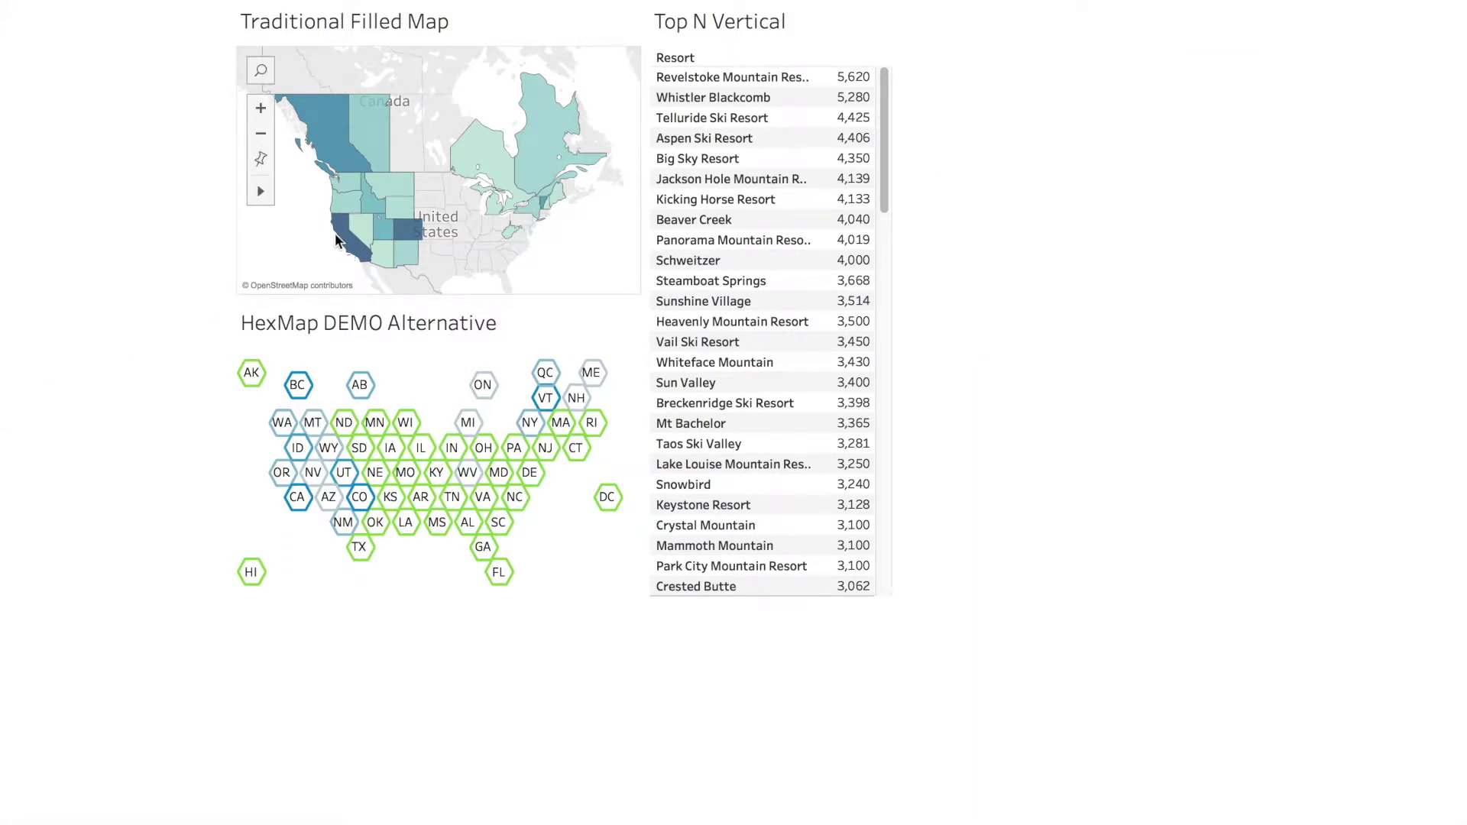
mouse_move(420, 232)
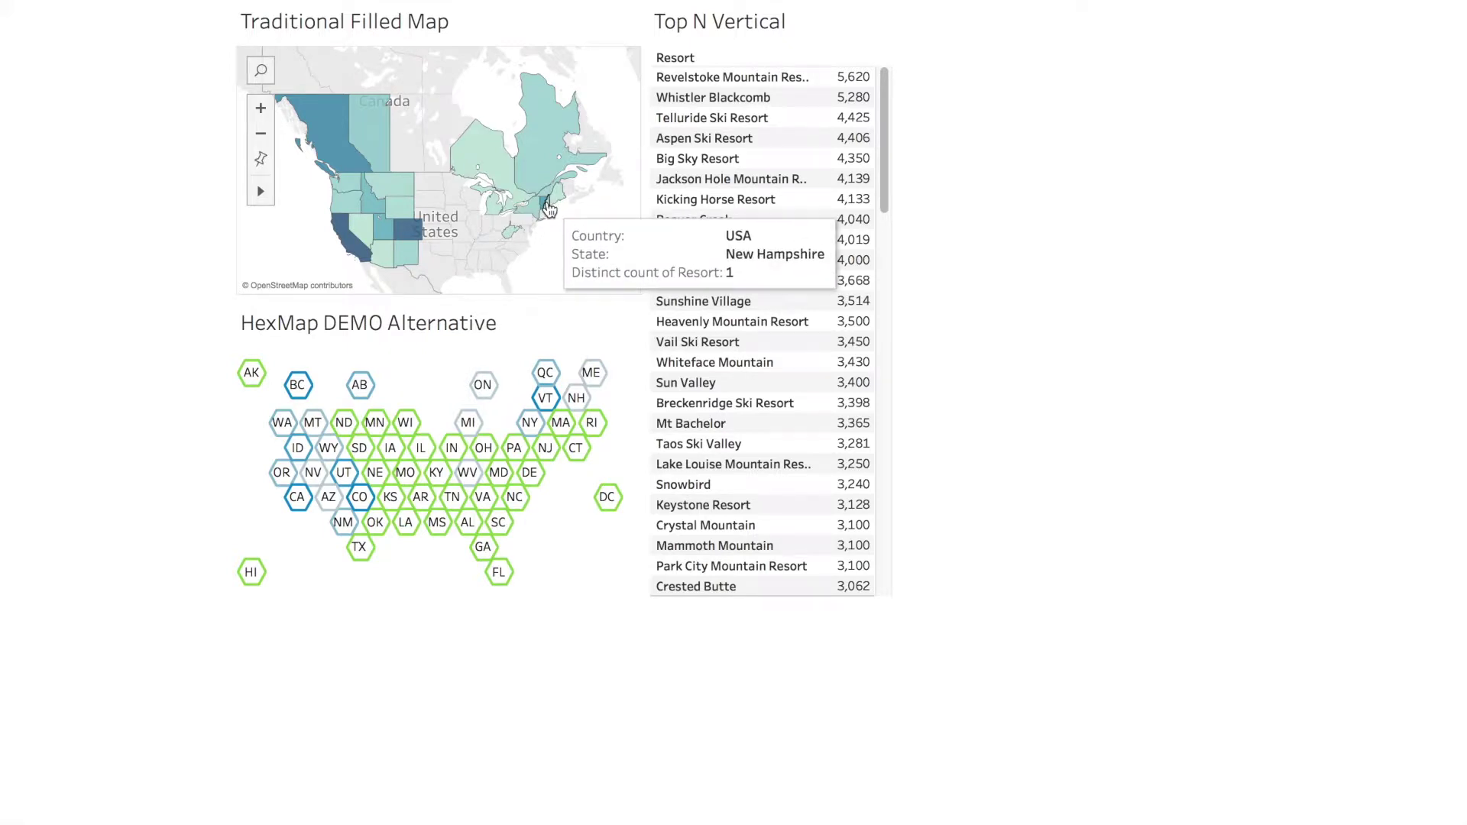
mouse_move(532, 220)
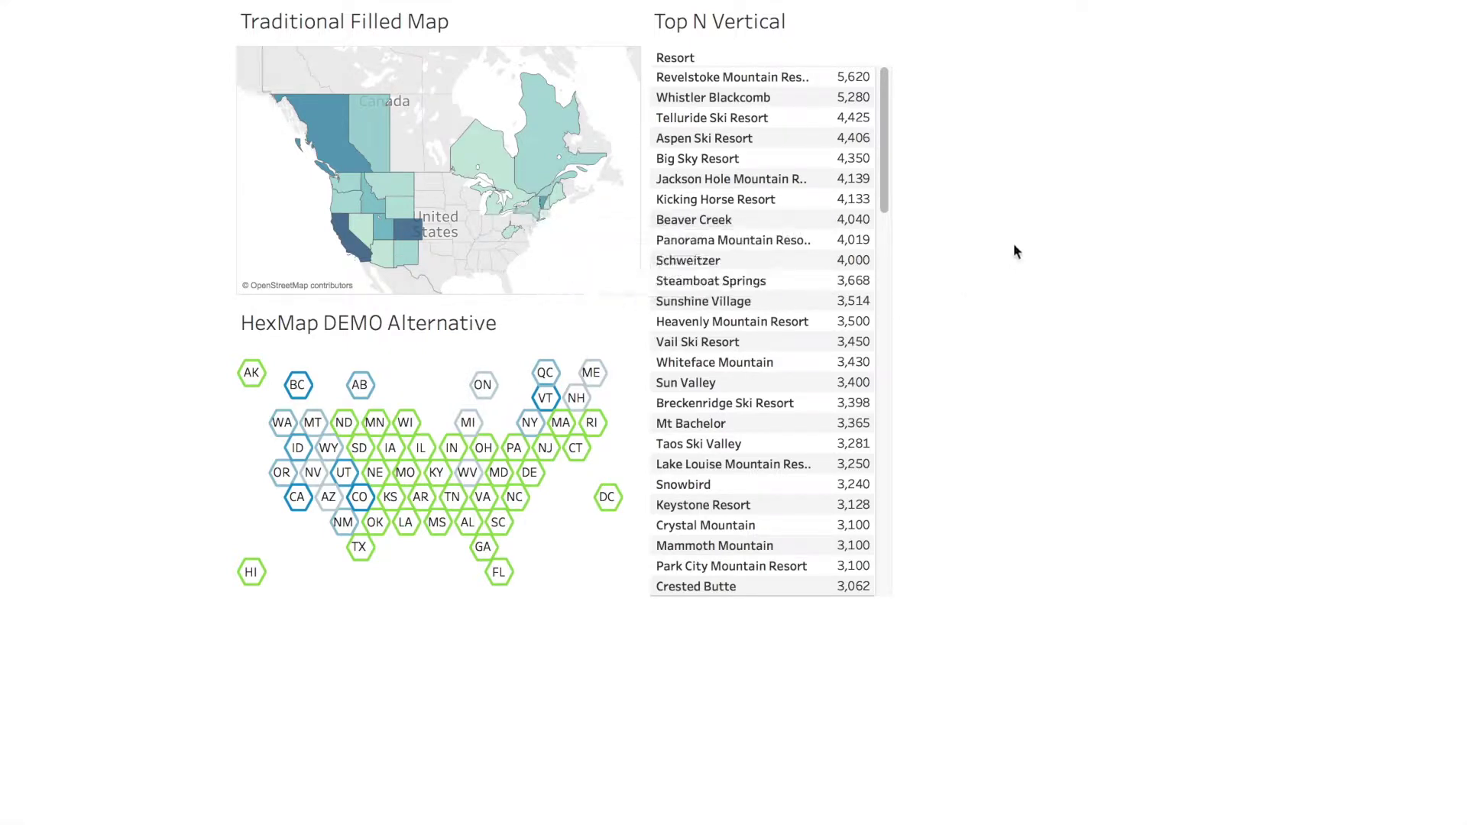
mouse_move(336, 203)
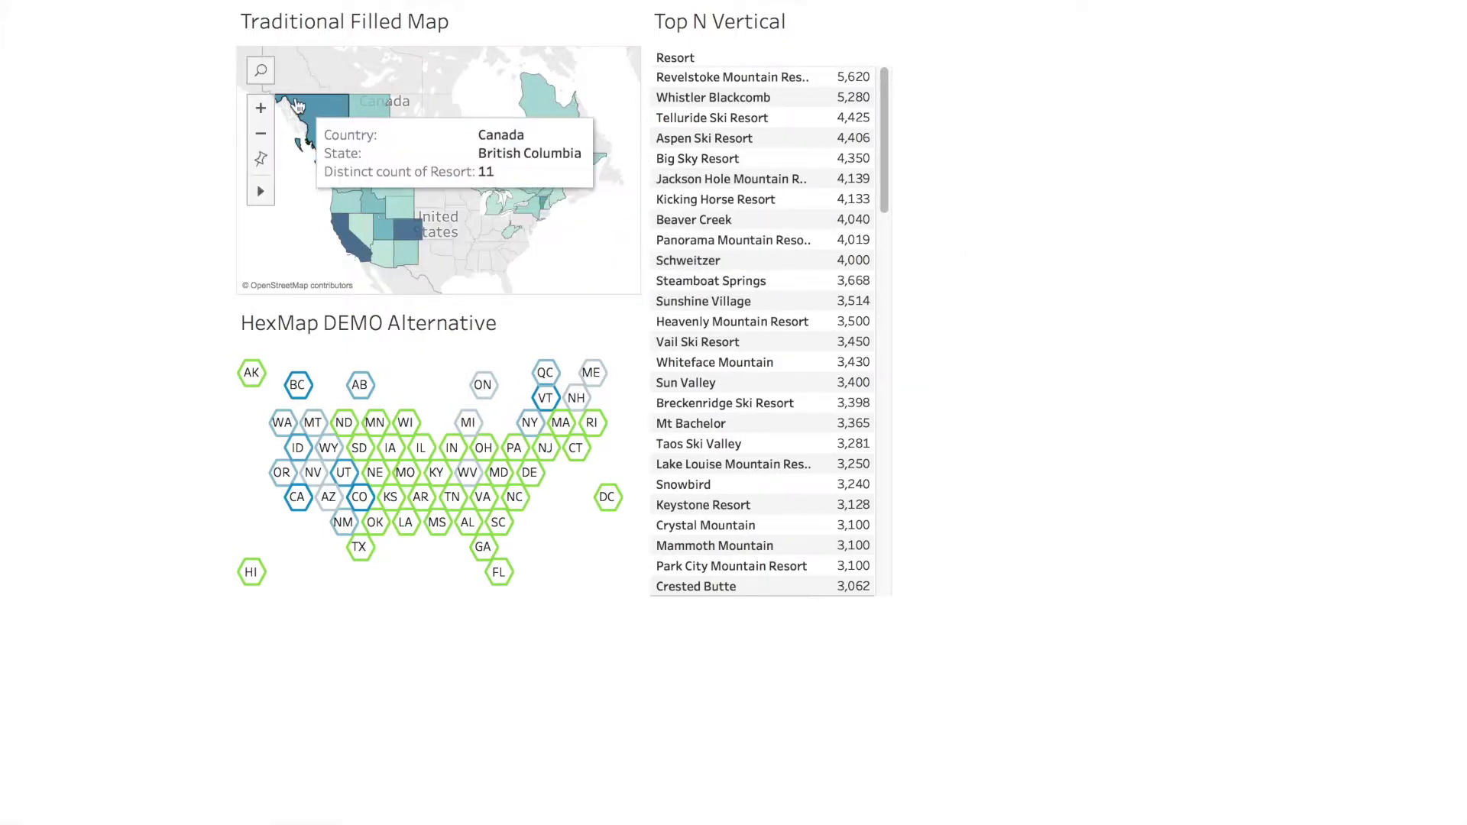
mouse_move(549, 153)
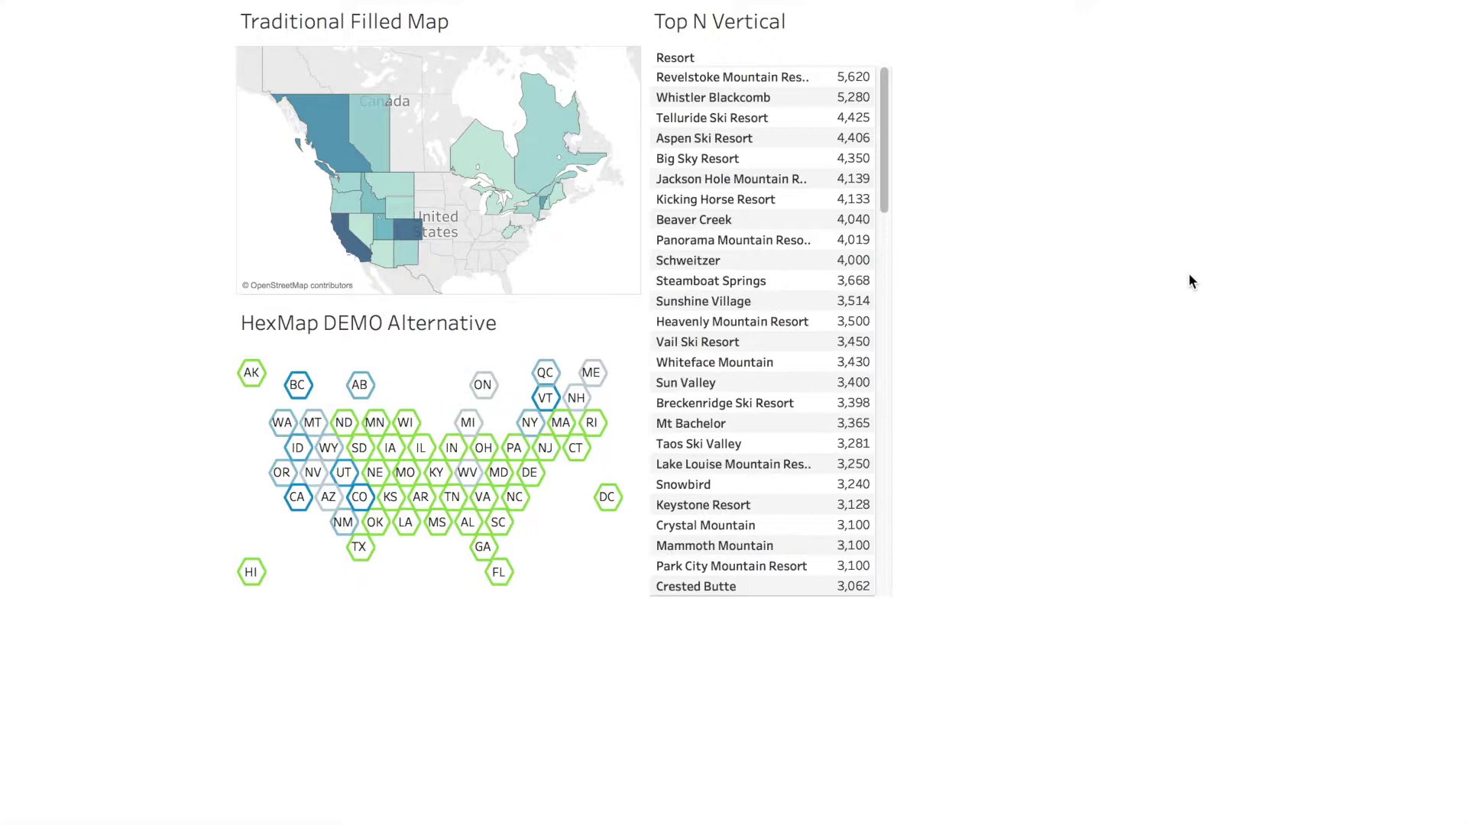
click(344, 472)
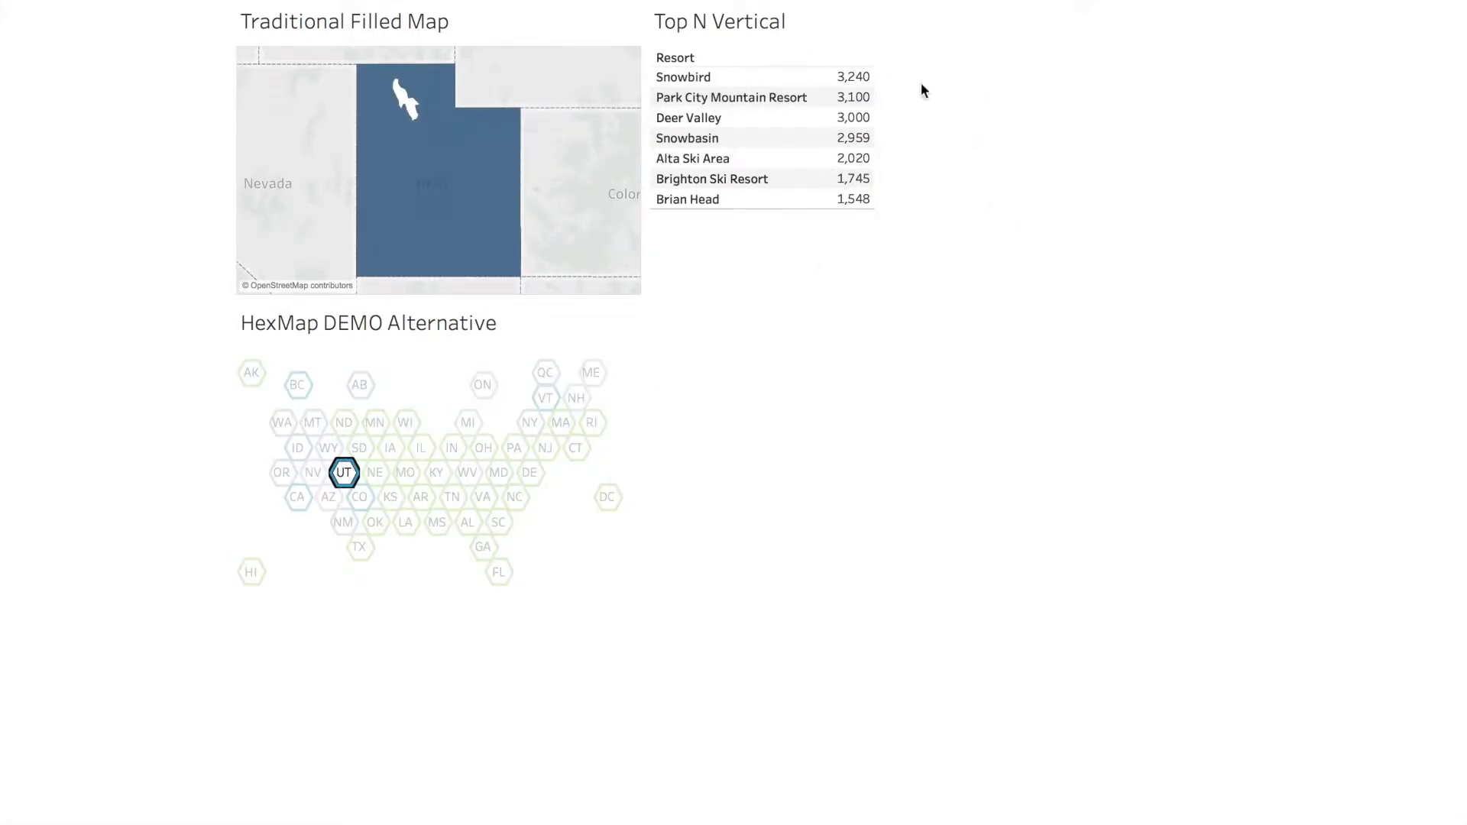
Filter by the UT hexagon, clear the filter, and go to the blank Hex map Demo worksheet.
click(613, 331)
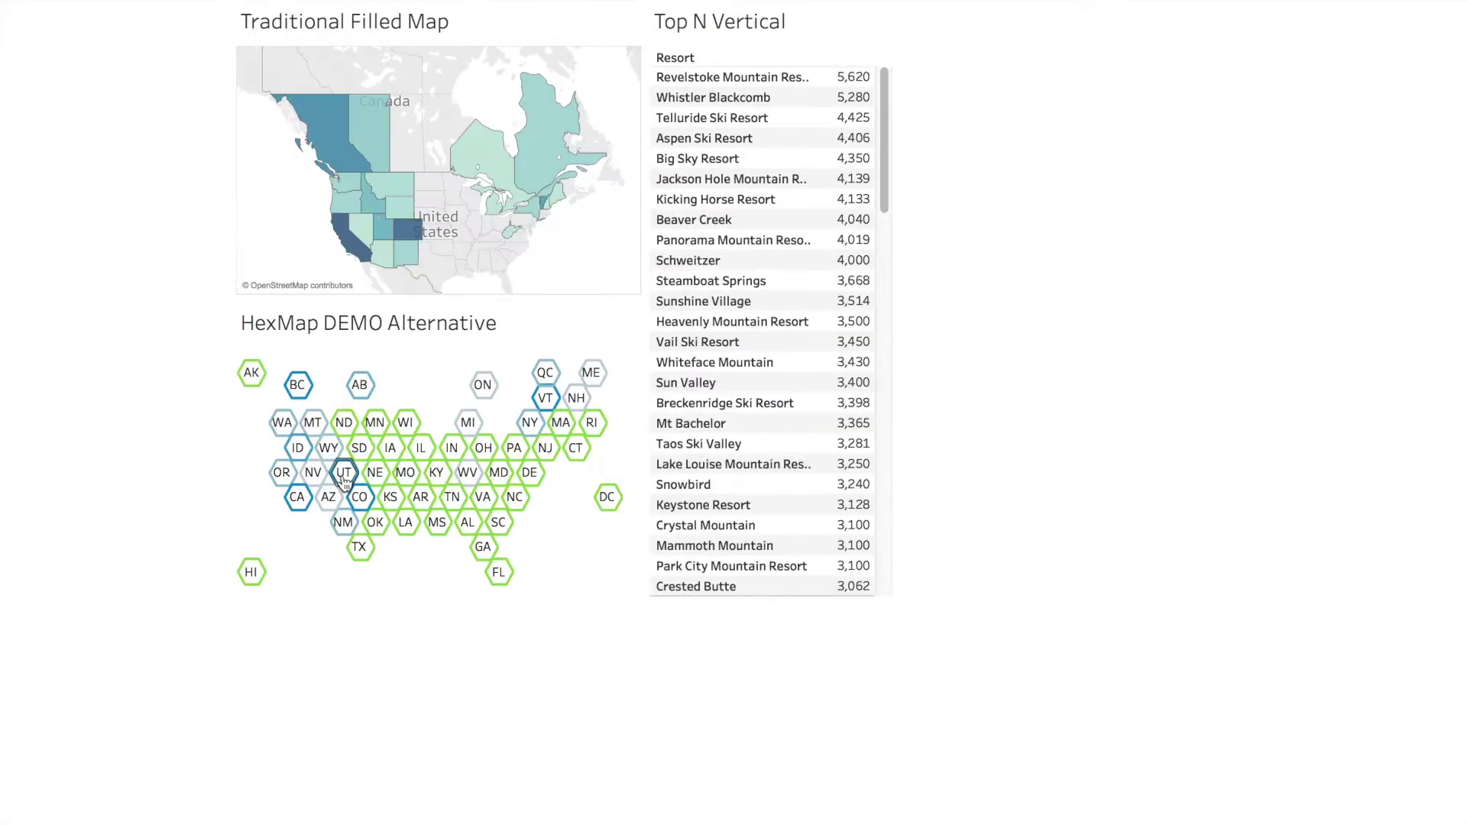
click(344, 472)
click(626, 399)
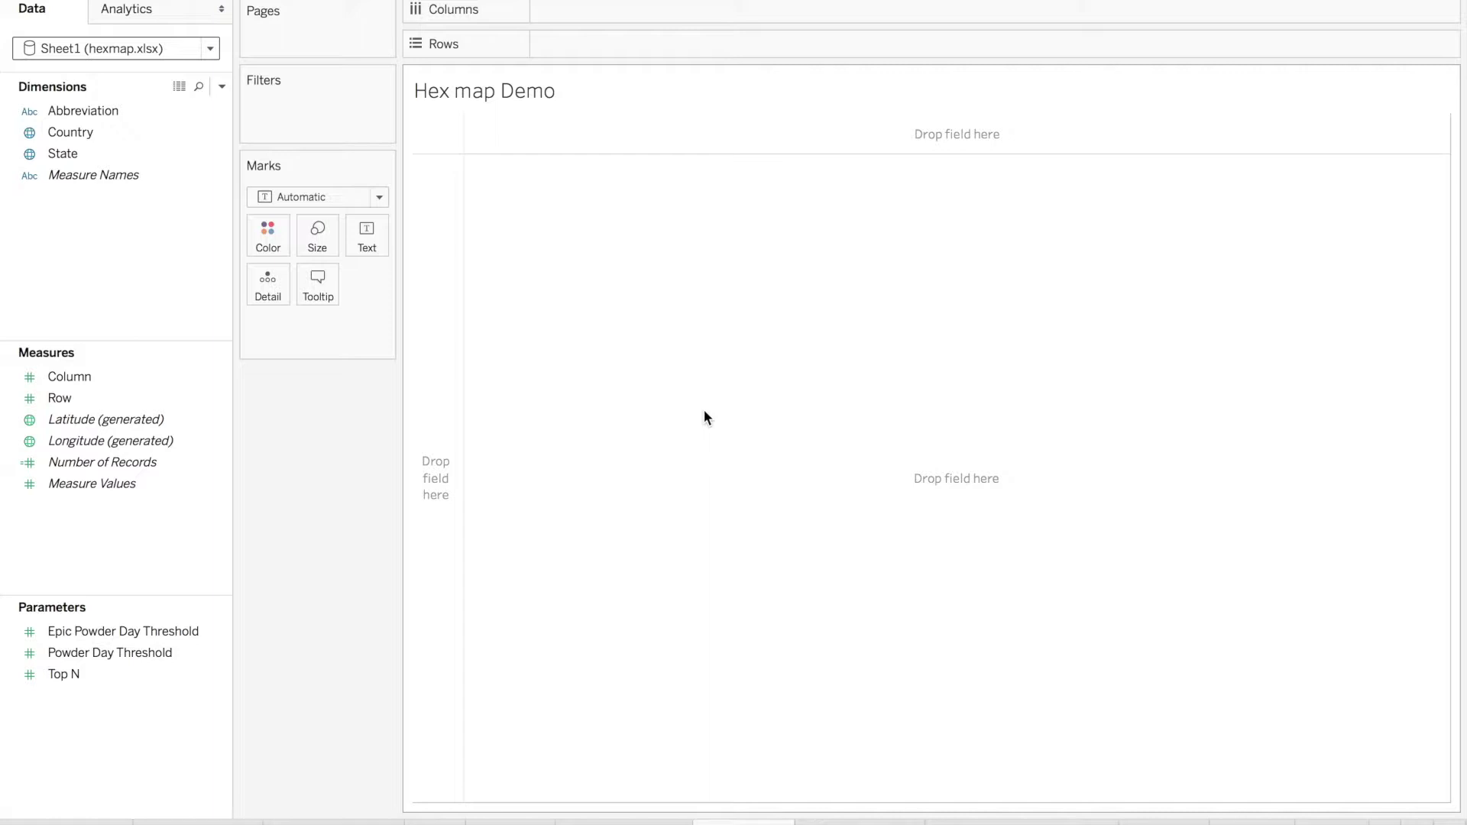
Switch to Google Chrome showing the hexmap.xlsx spreadsheet.
key(super+Tab)
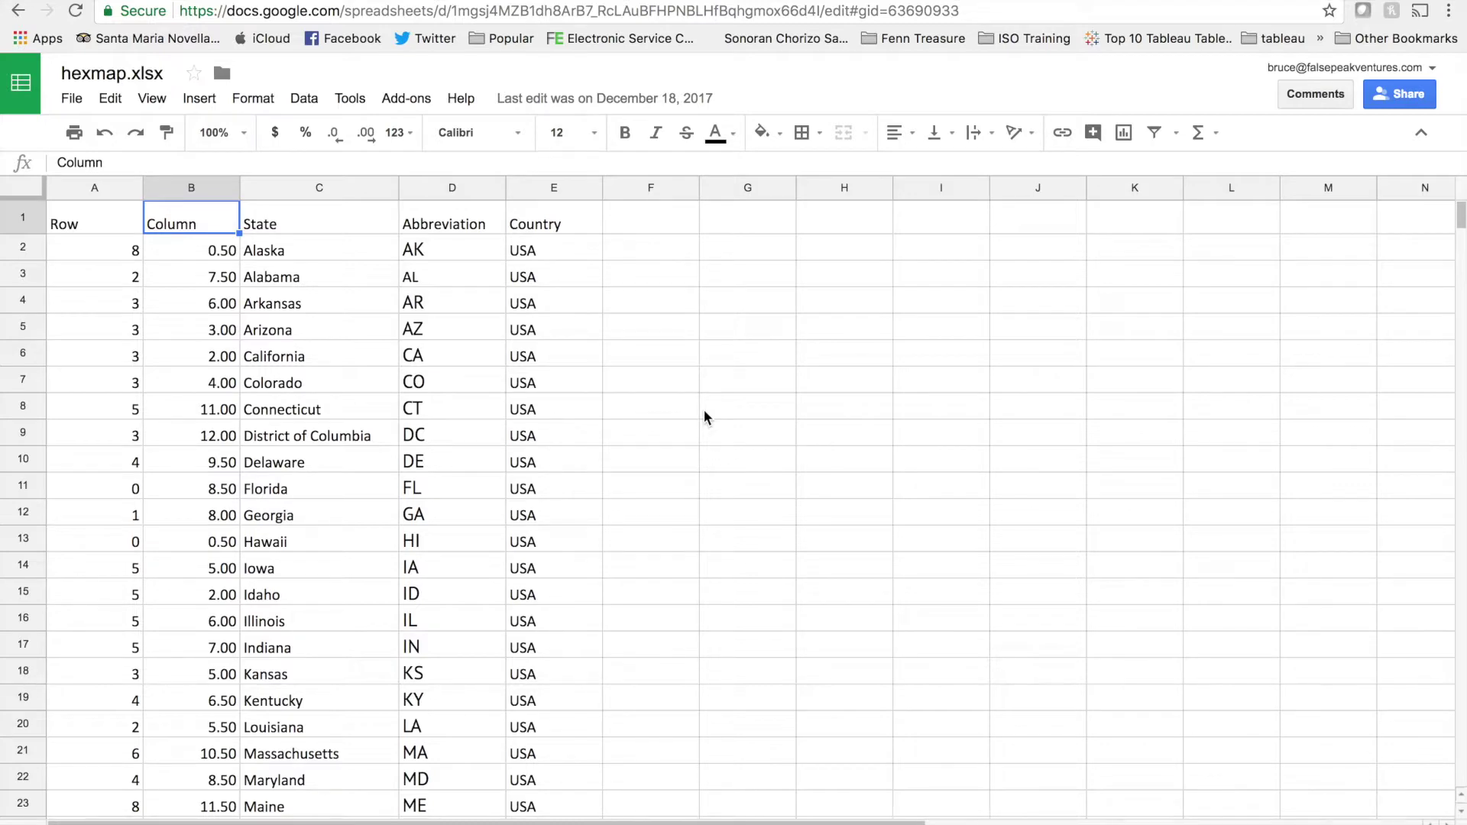
Review the Row, Column and State columns and the Canadian province rows in hexmap.xlsx.
click(61, 220)
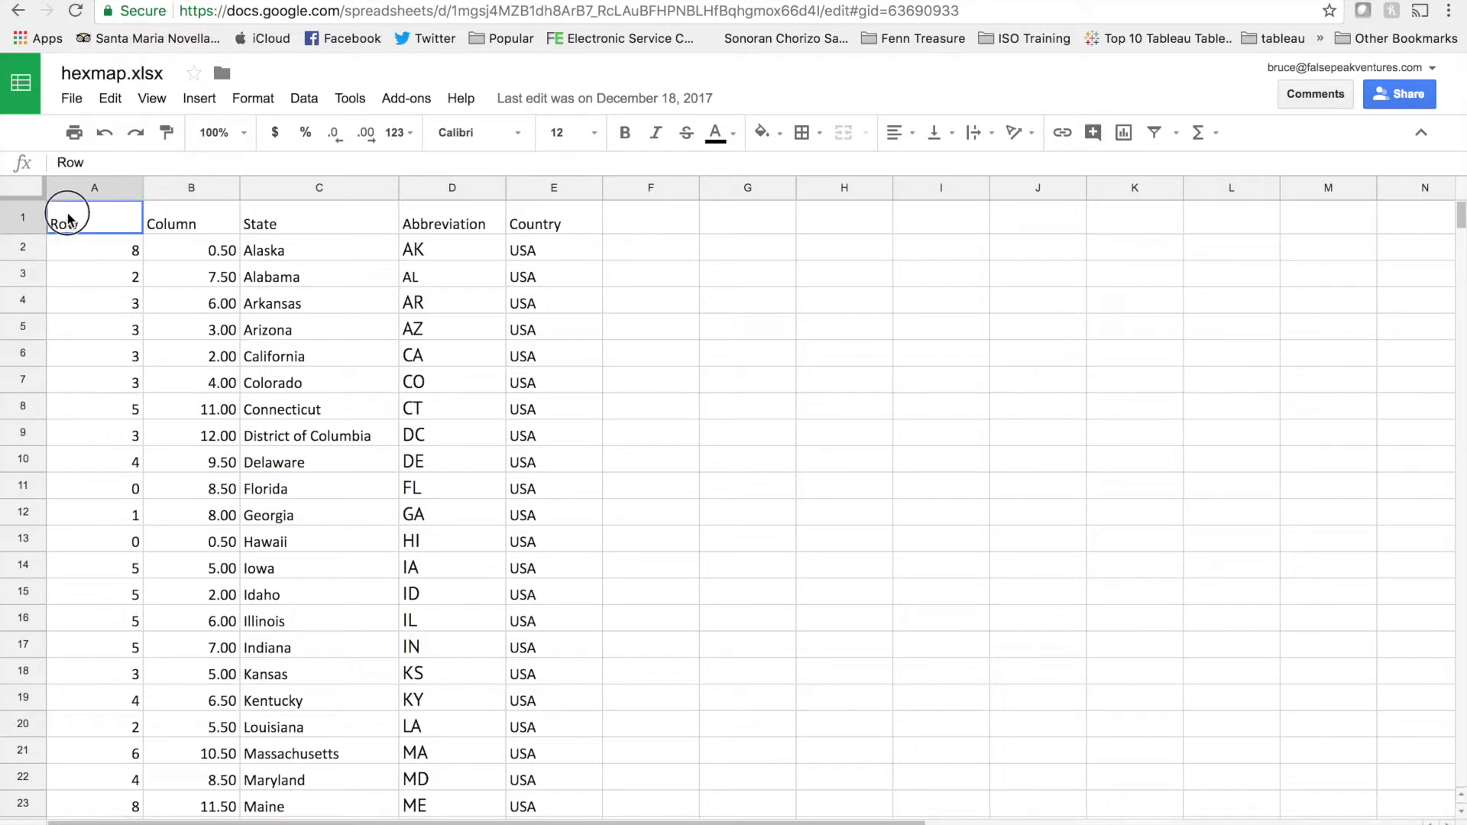
click(202, 216)
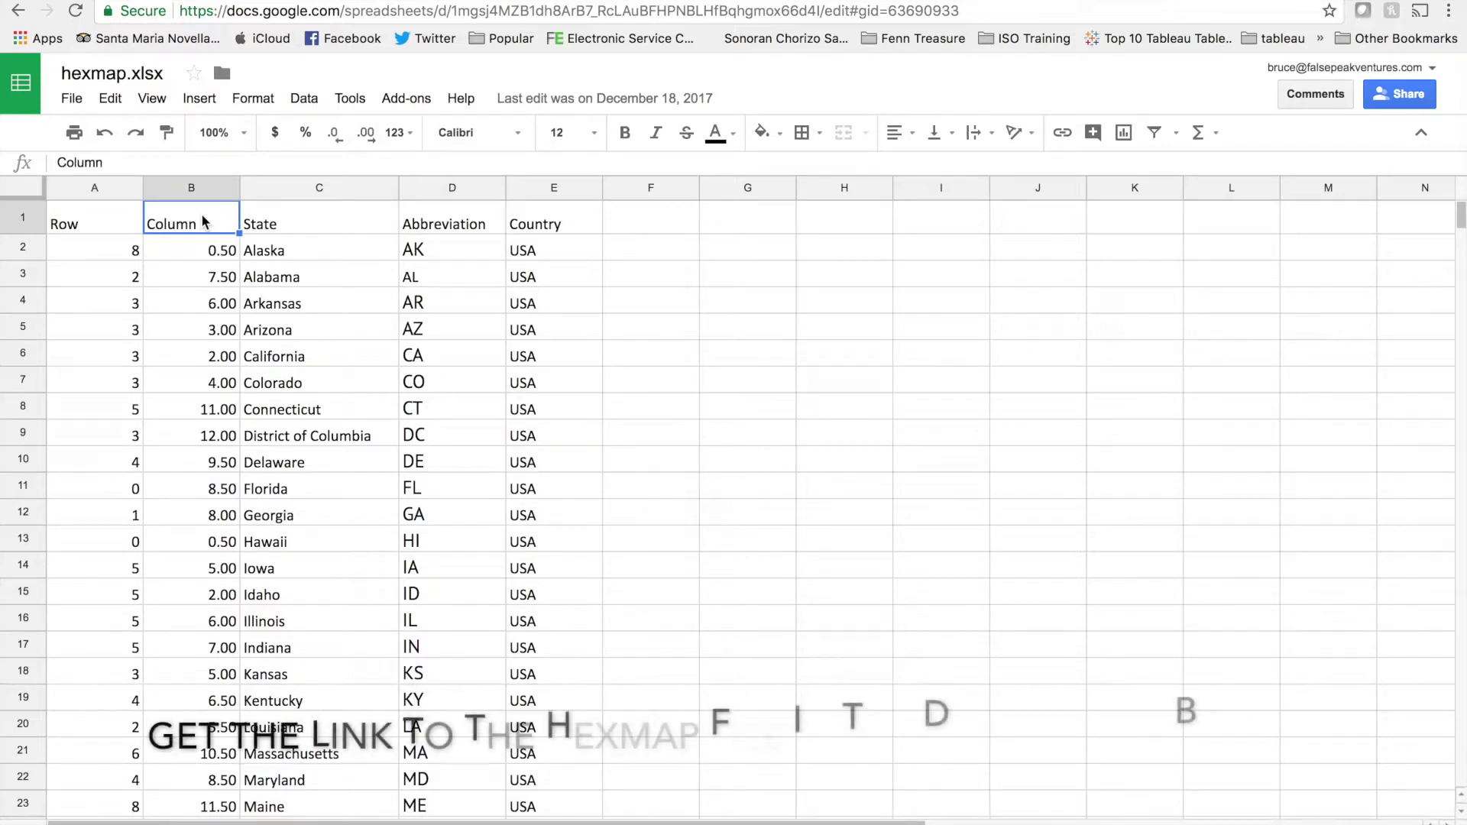
click(332, 218)
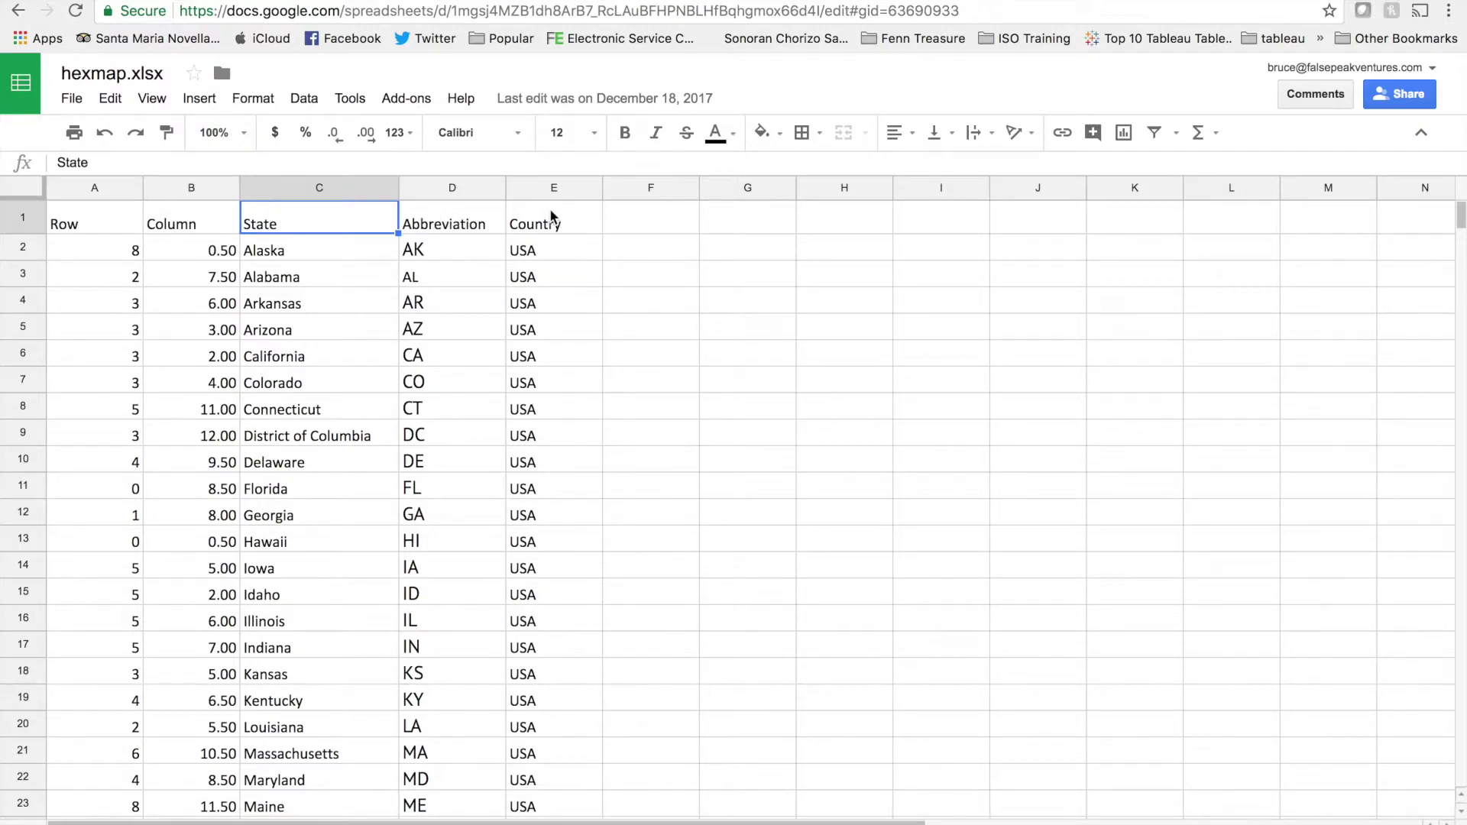
scroll(544, 226, down, 10)
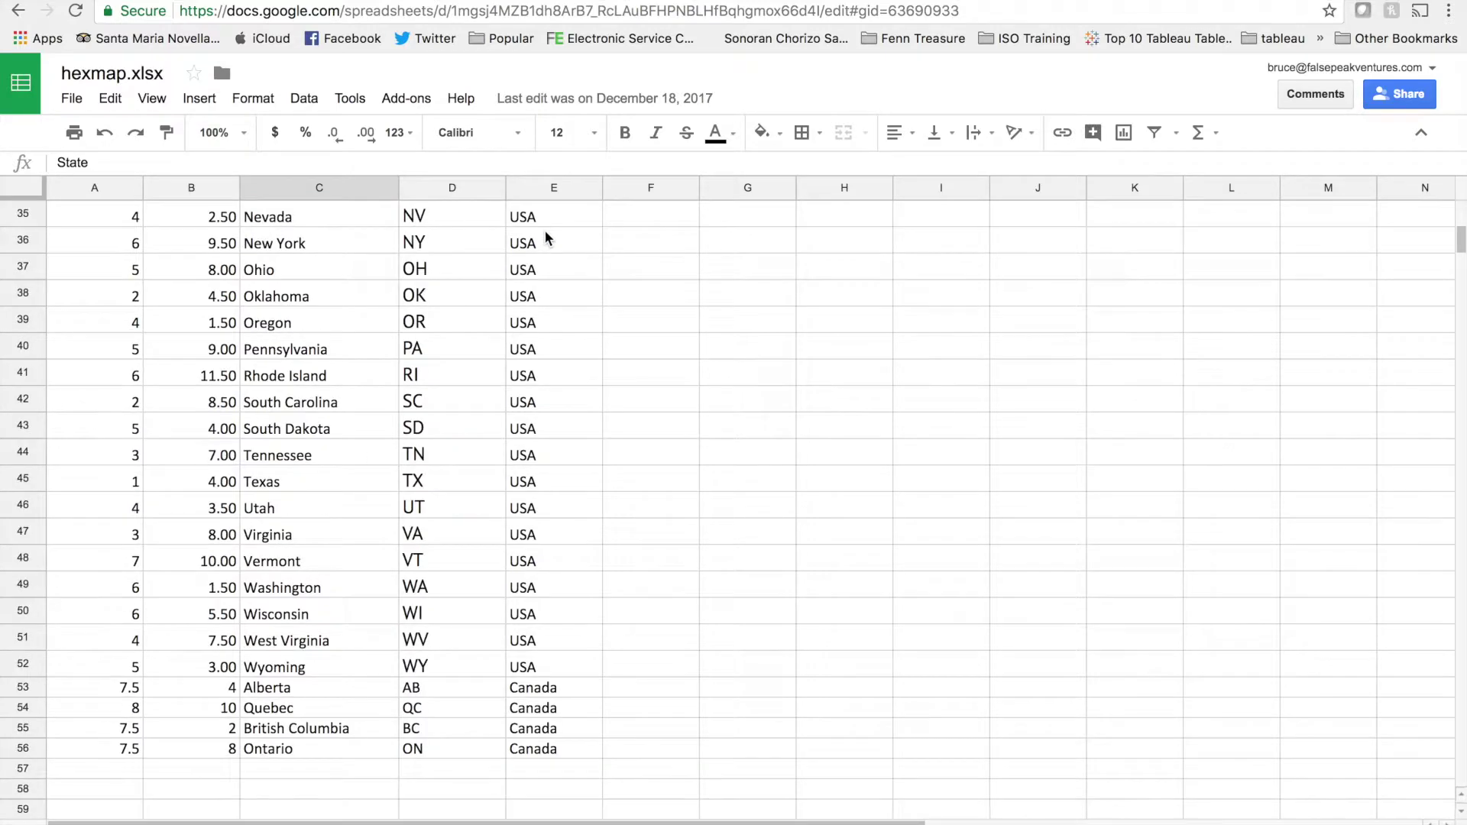
scroll(552, 231, up, 10)
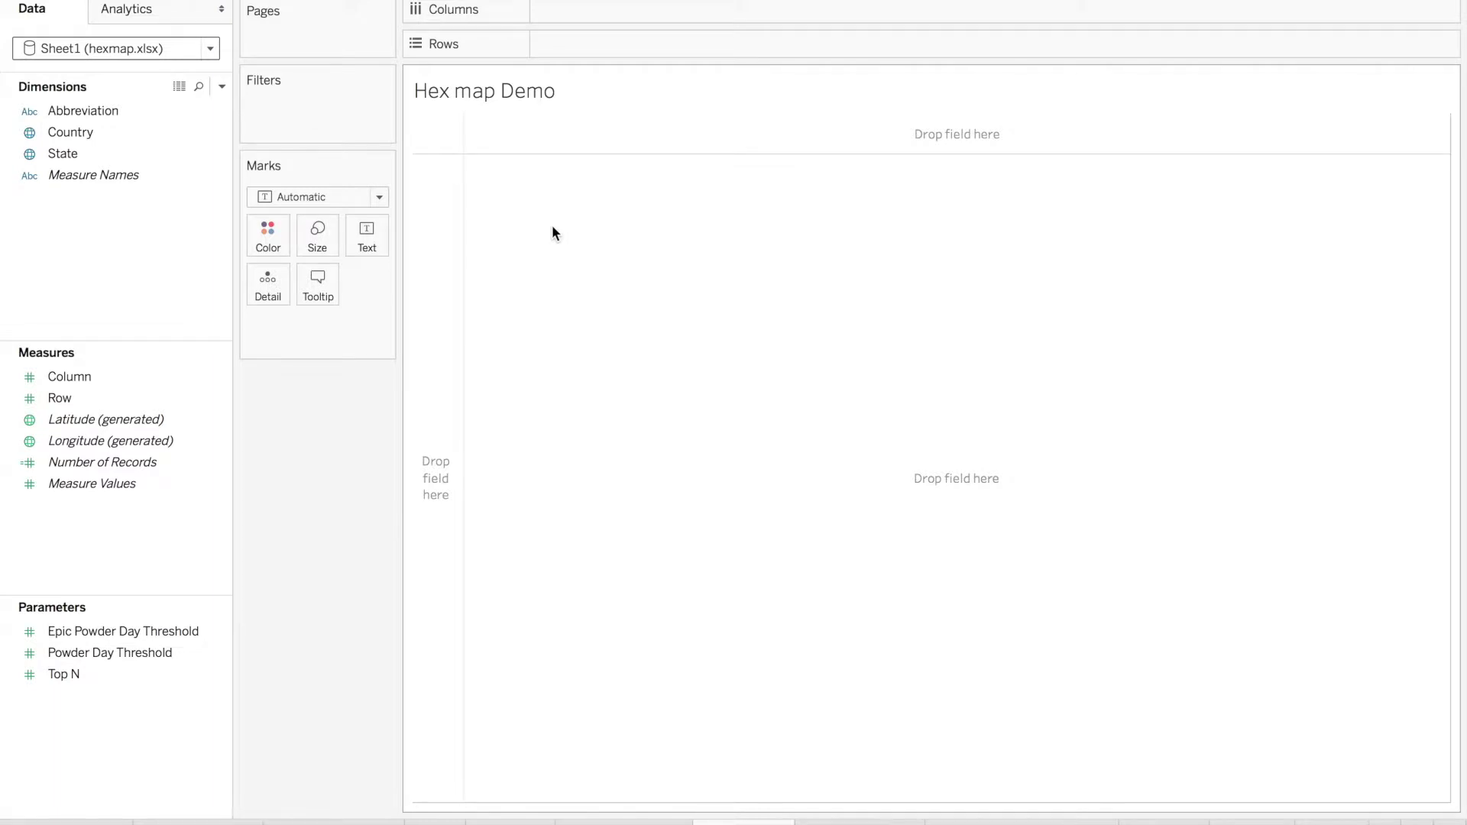
Plot SUM(Column) against SUM(Row) with one mark per State, labelled by Abbreviation.
drag(69, 377, 598, 17)
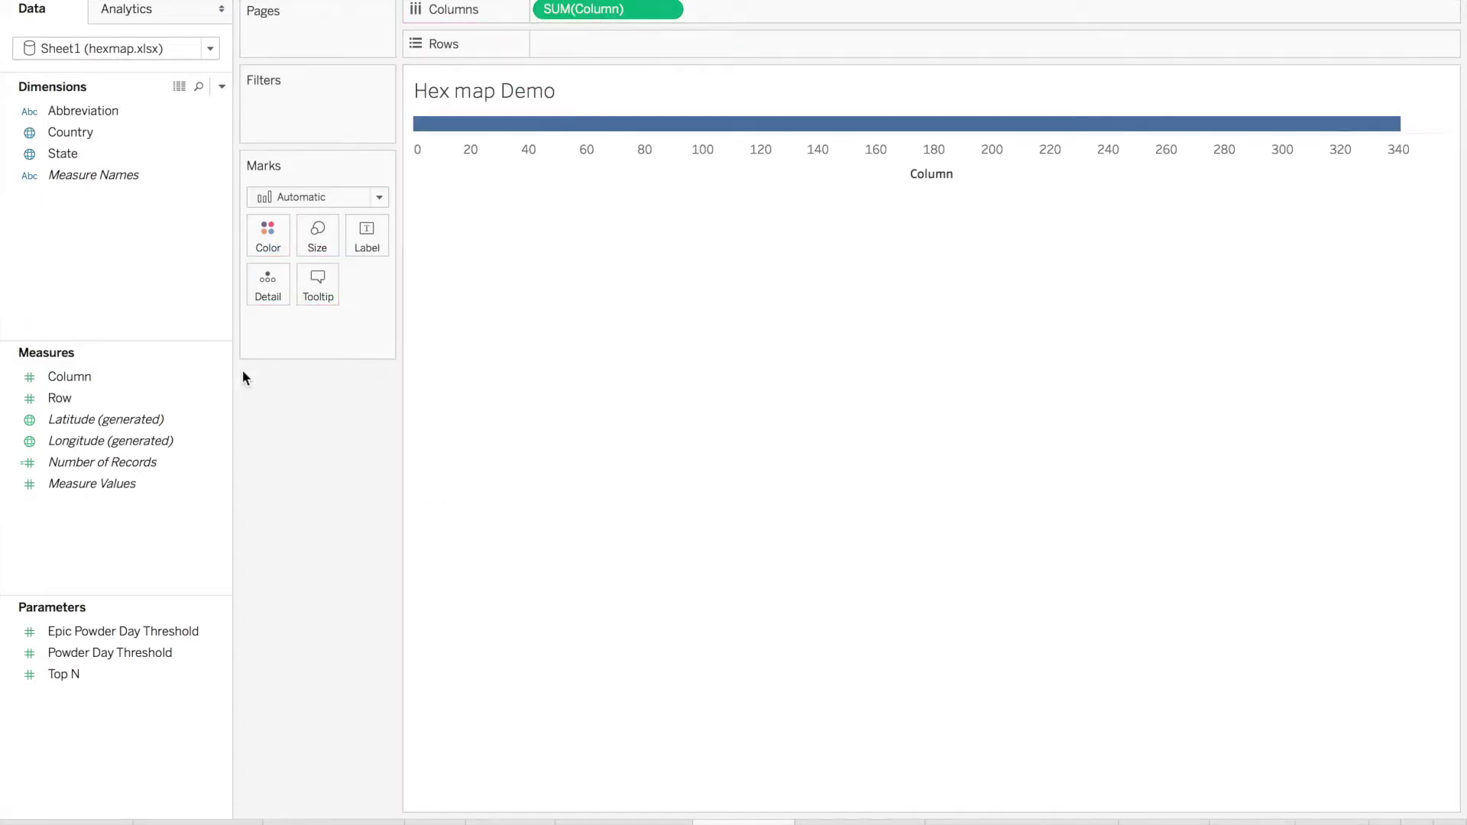
mouse_move(60, 398)
mouse_down()
mouse_move(125, 392)
mouse_move(724, 90)
mouse_move(656, 44)
mouse_up()
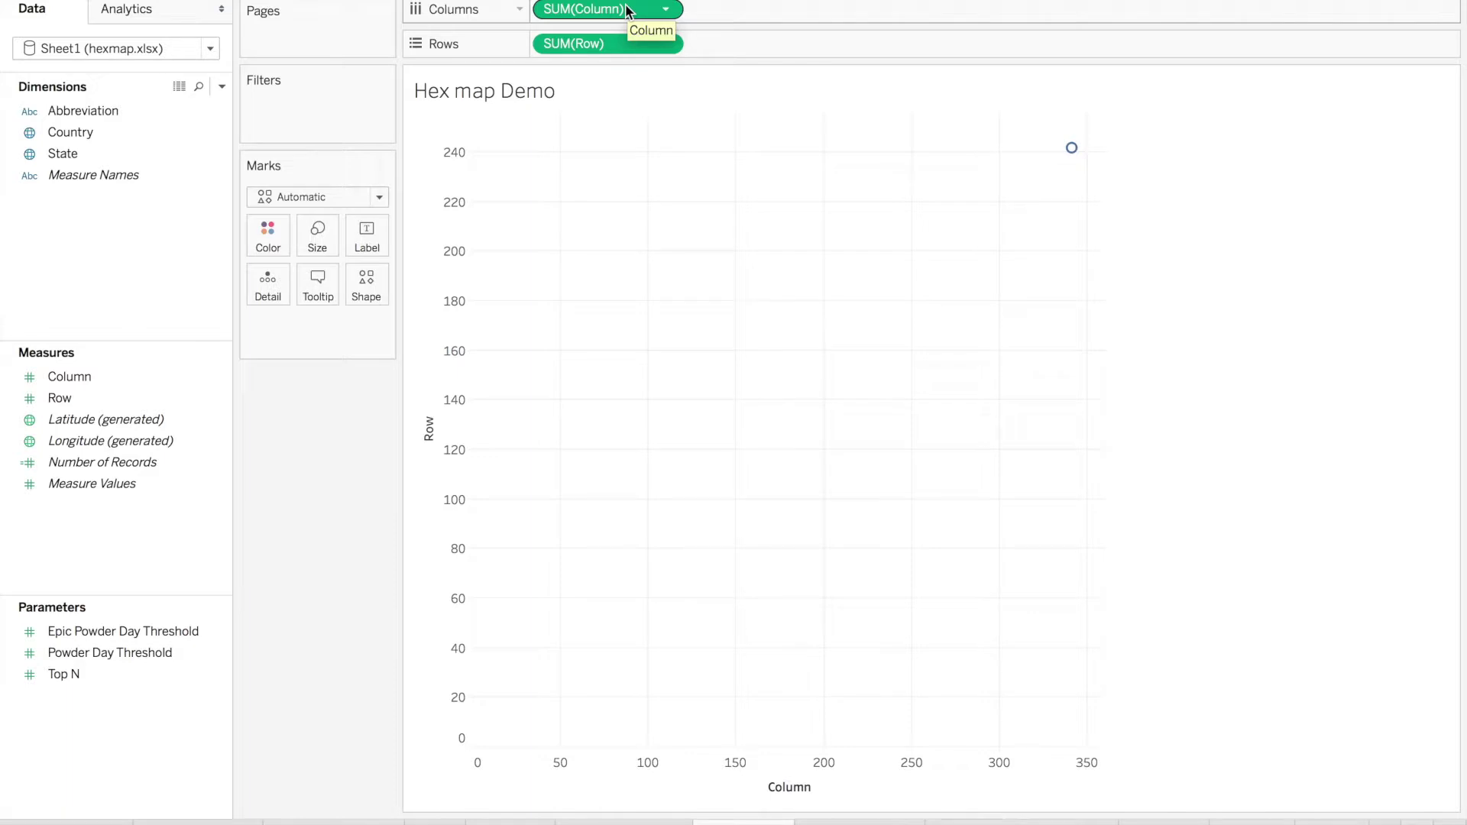
drag(105, 157, 268, 281)
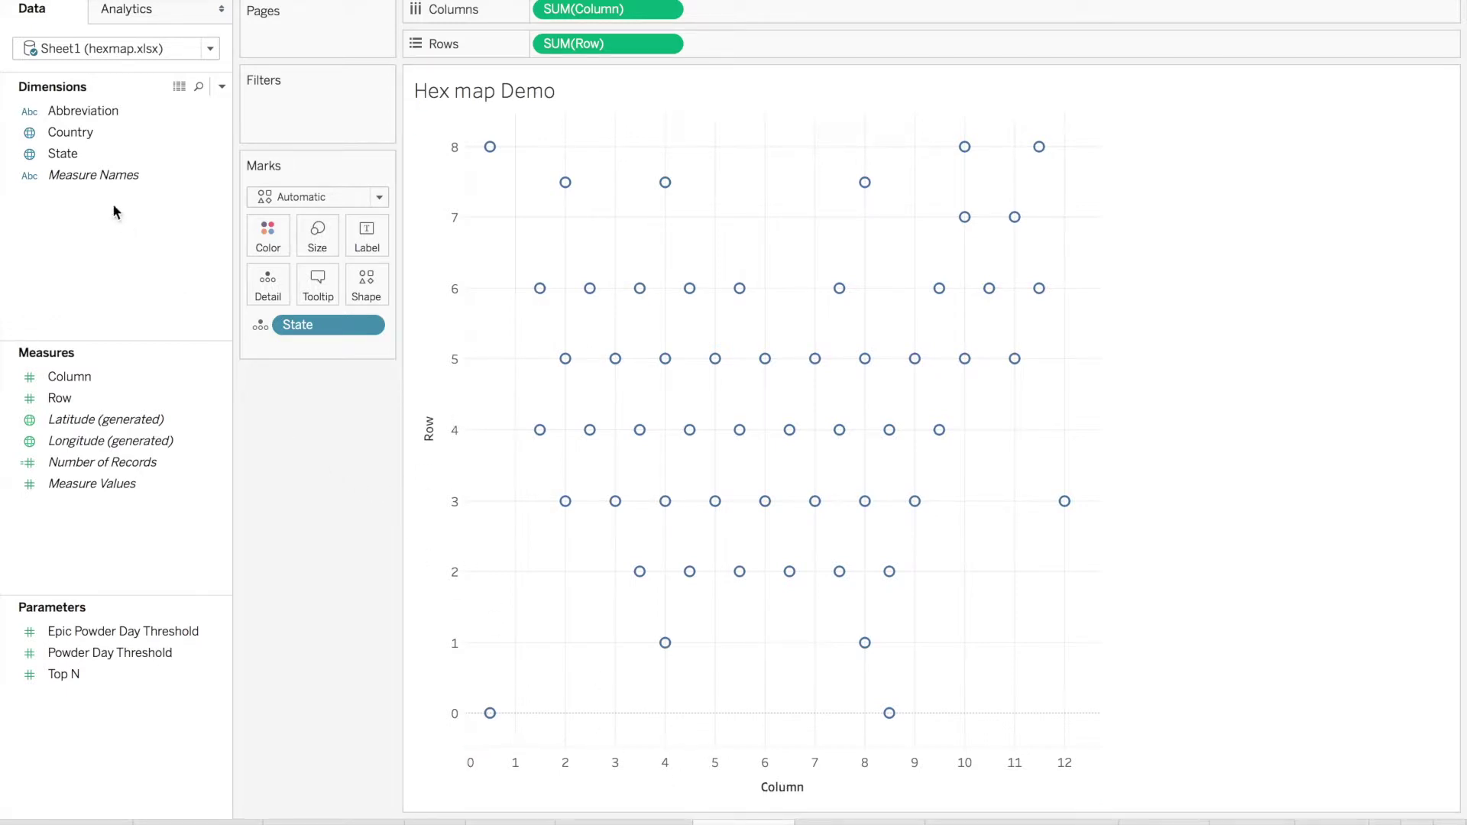
drag(45, 115, 366, 244)
click(366, 243)
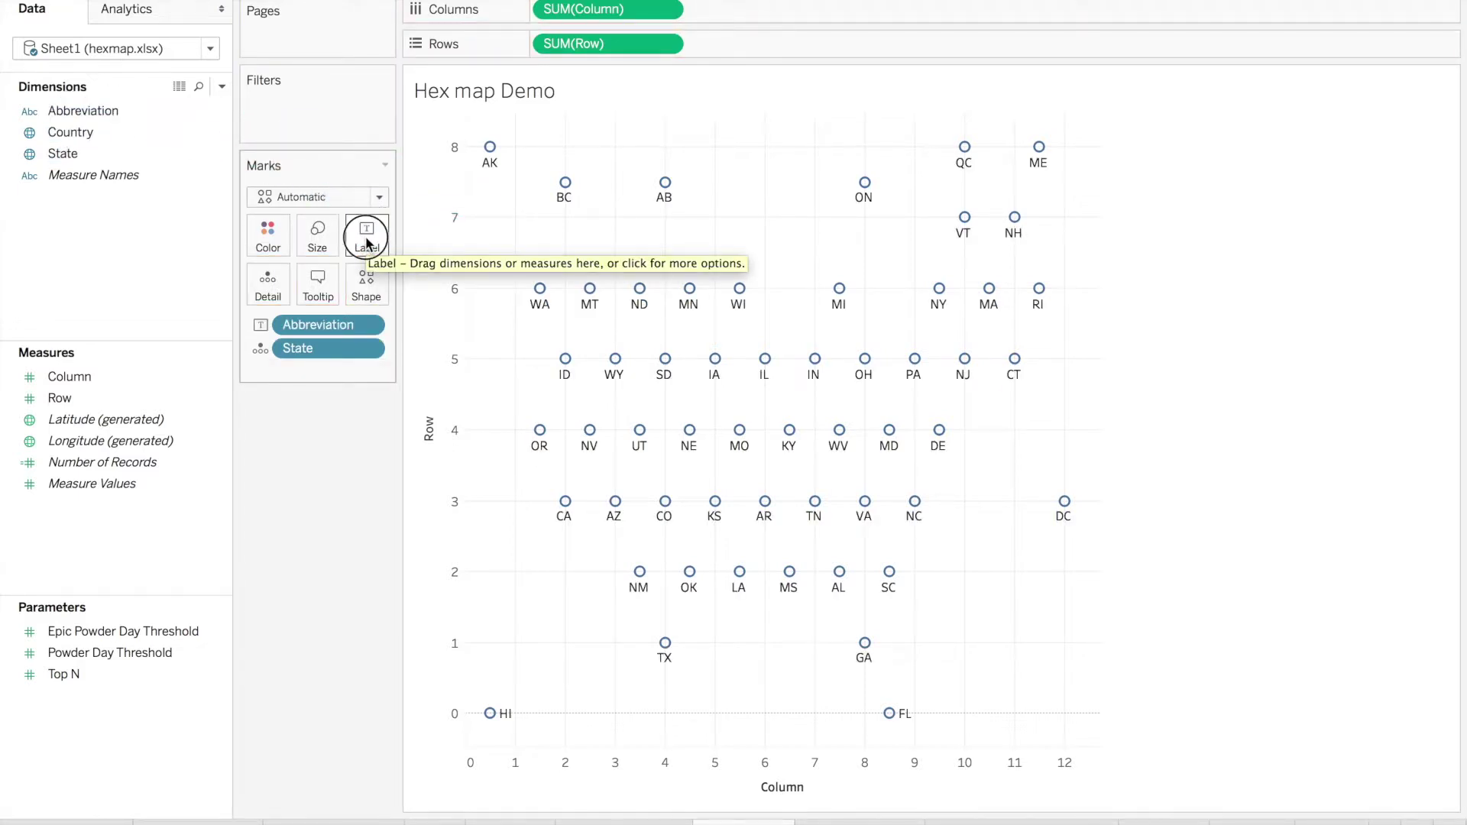
Enlarge the marks and change them to the hexagon shape from the Manufacturing palette.
click(317, 237)
drag(359, 285, 414, 286)
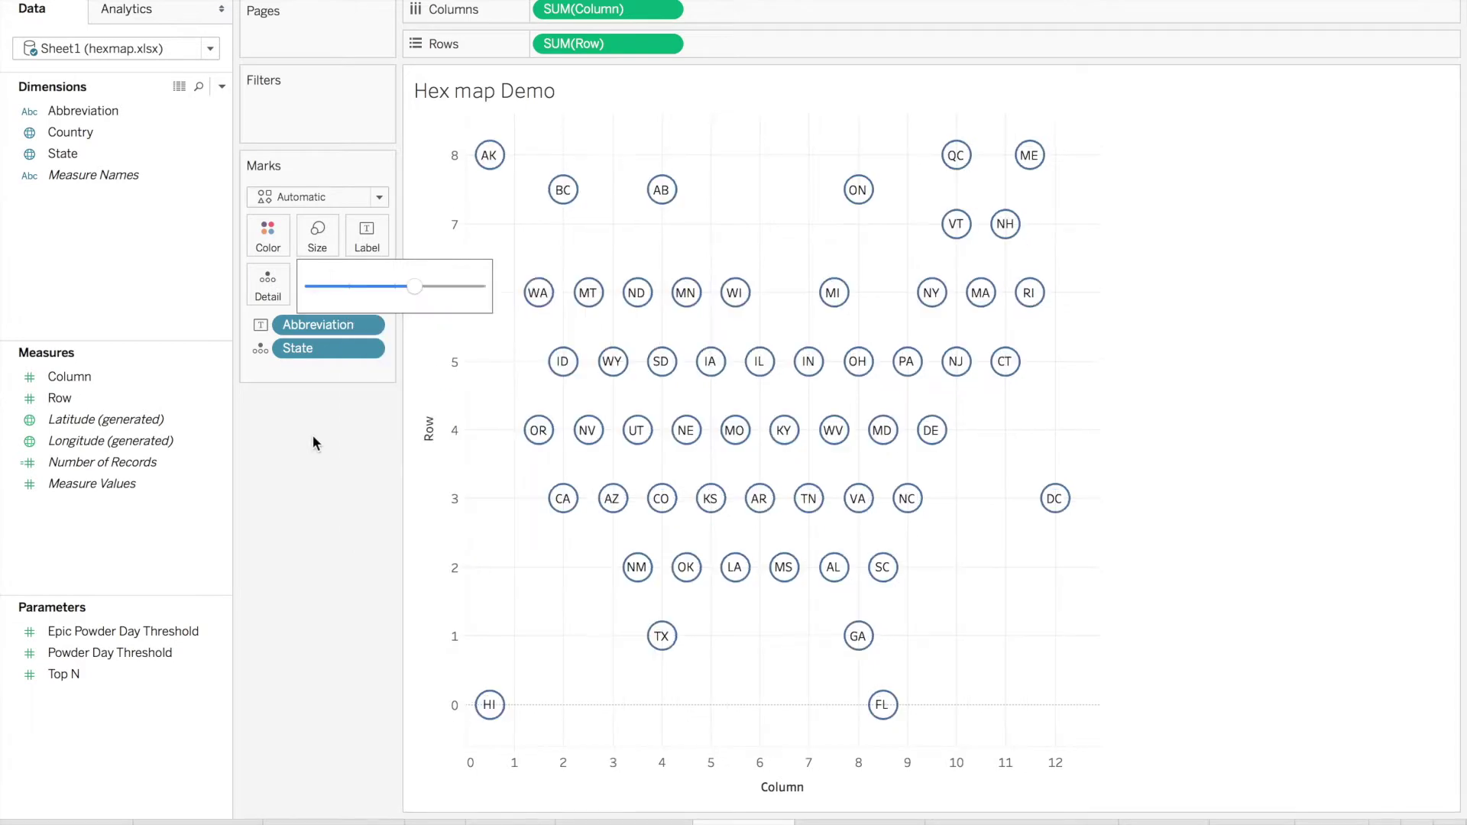
click(307, 437)
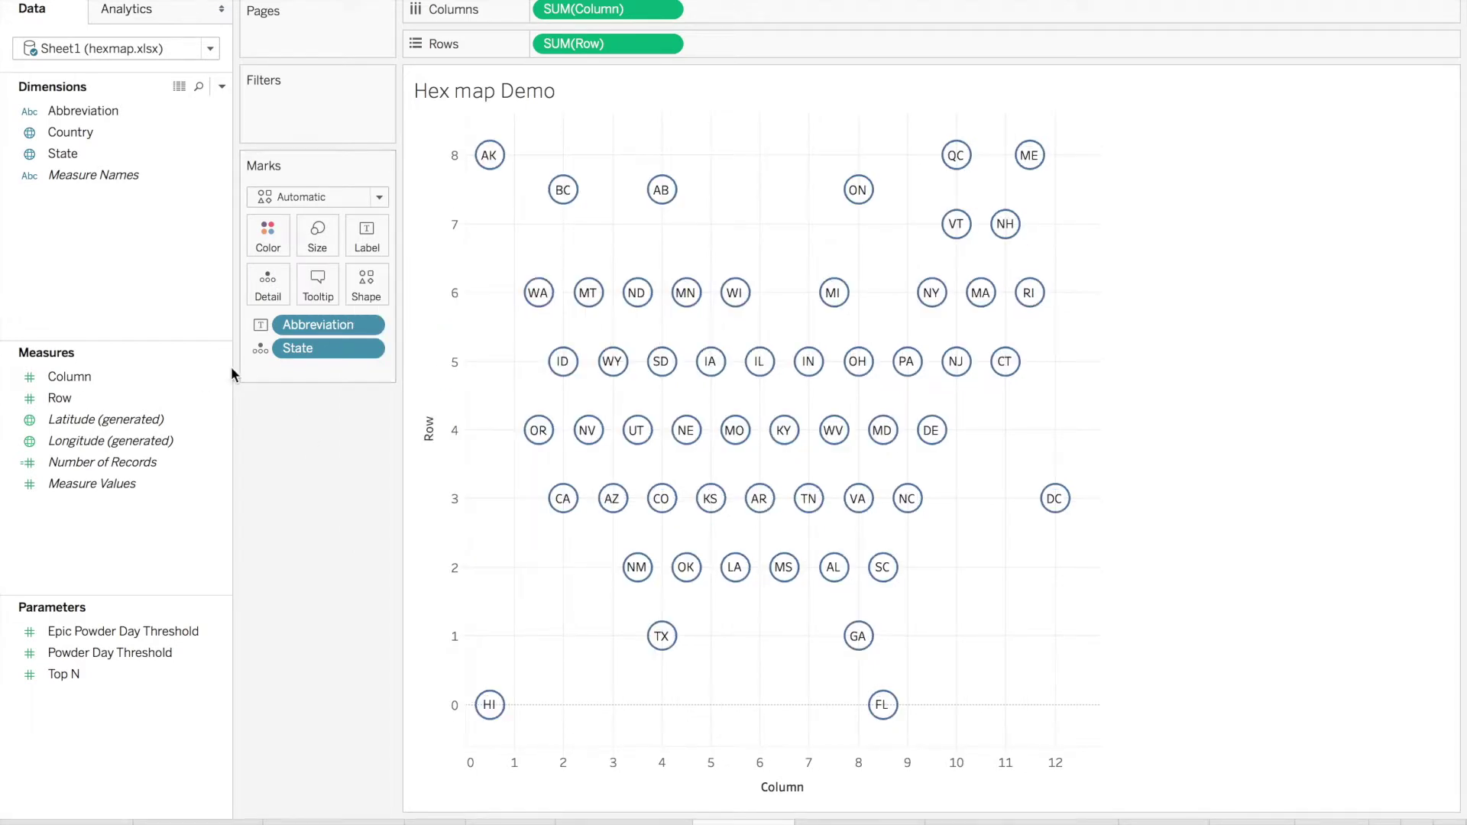
click(366, 284)
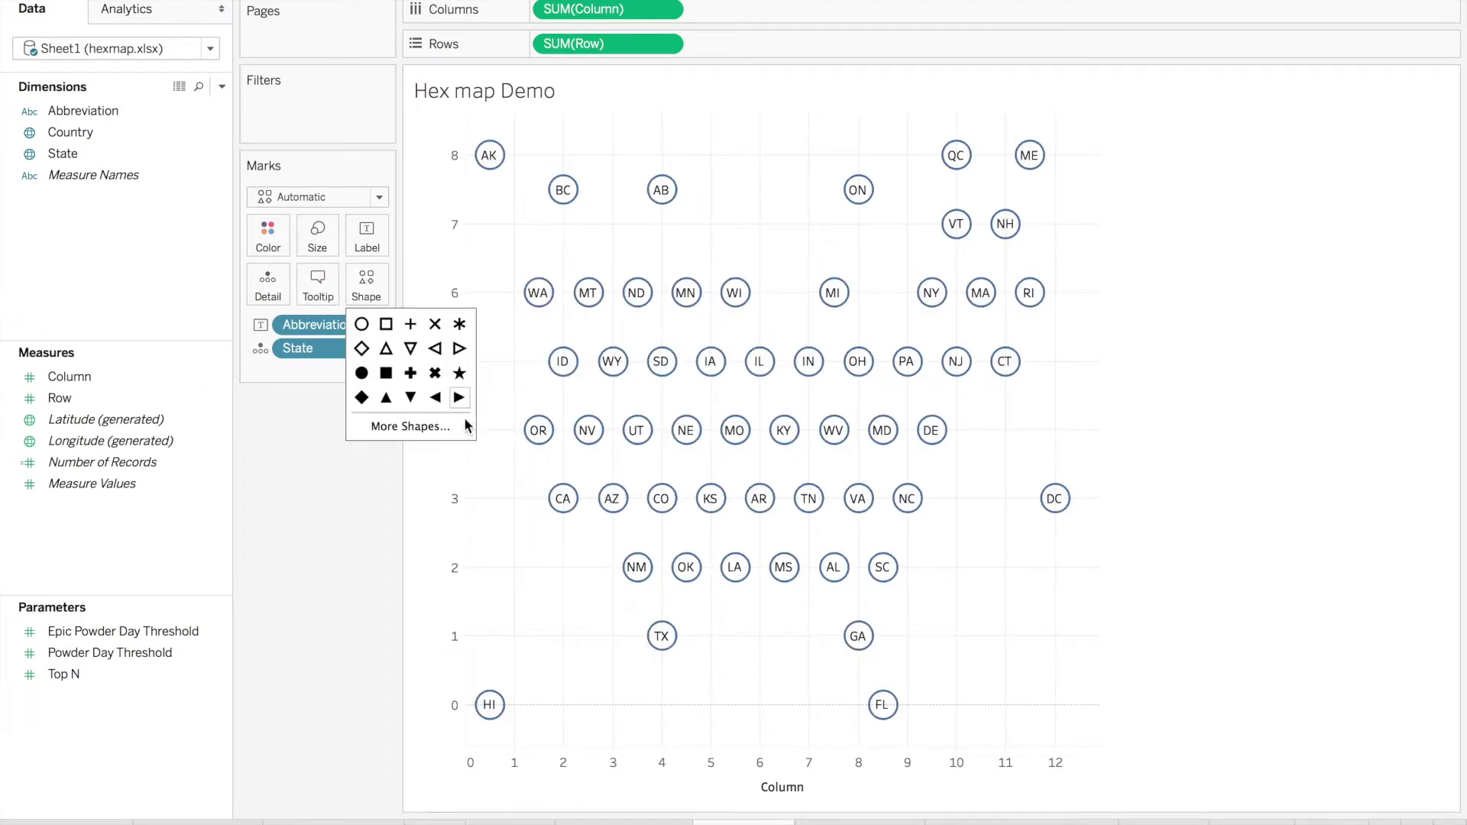
click(401, 426)
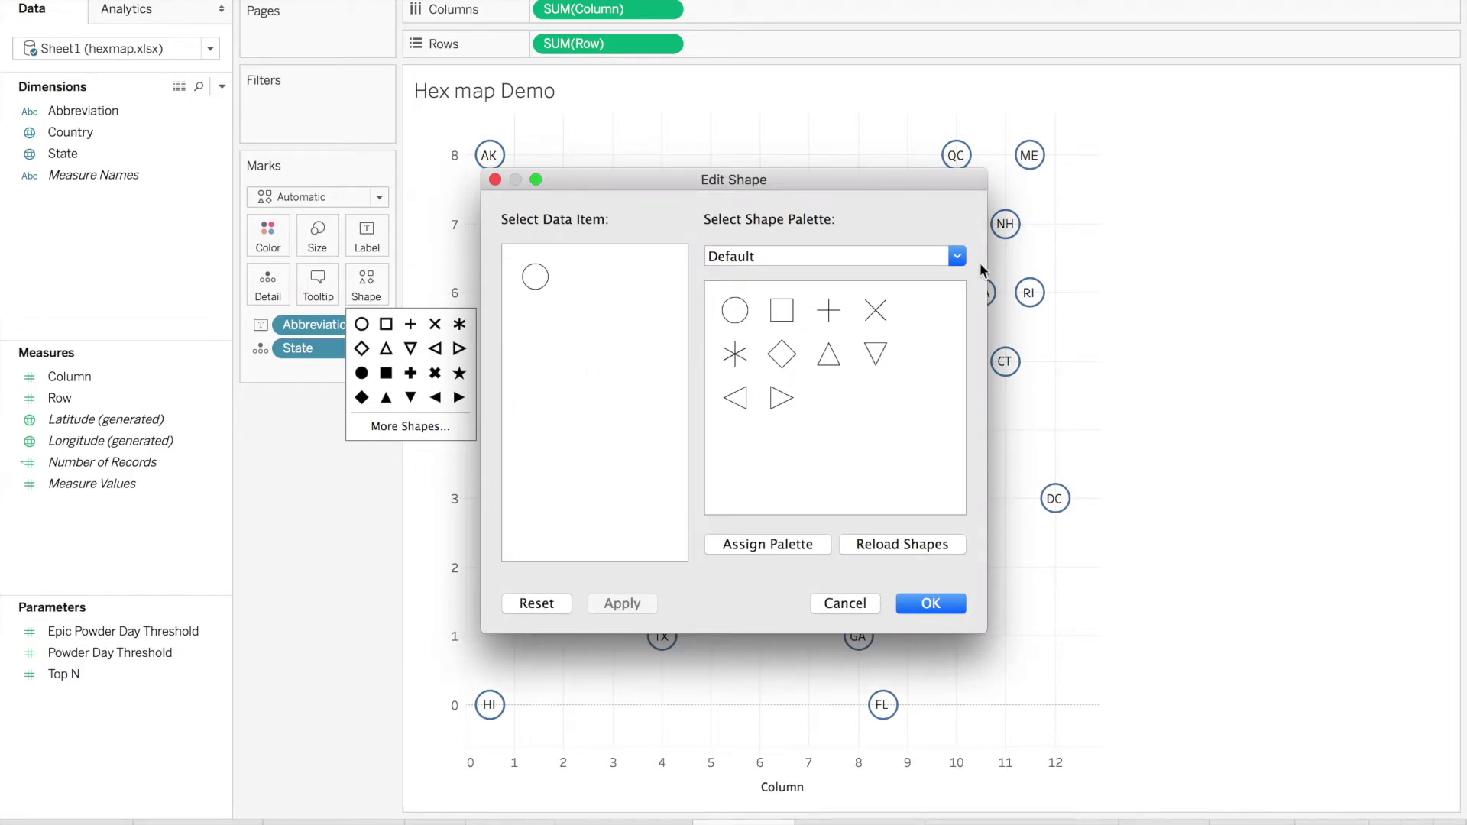
click(957, 256)
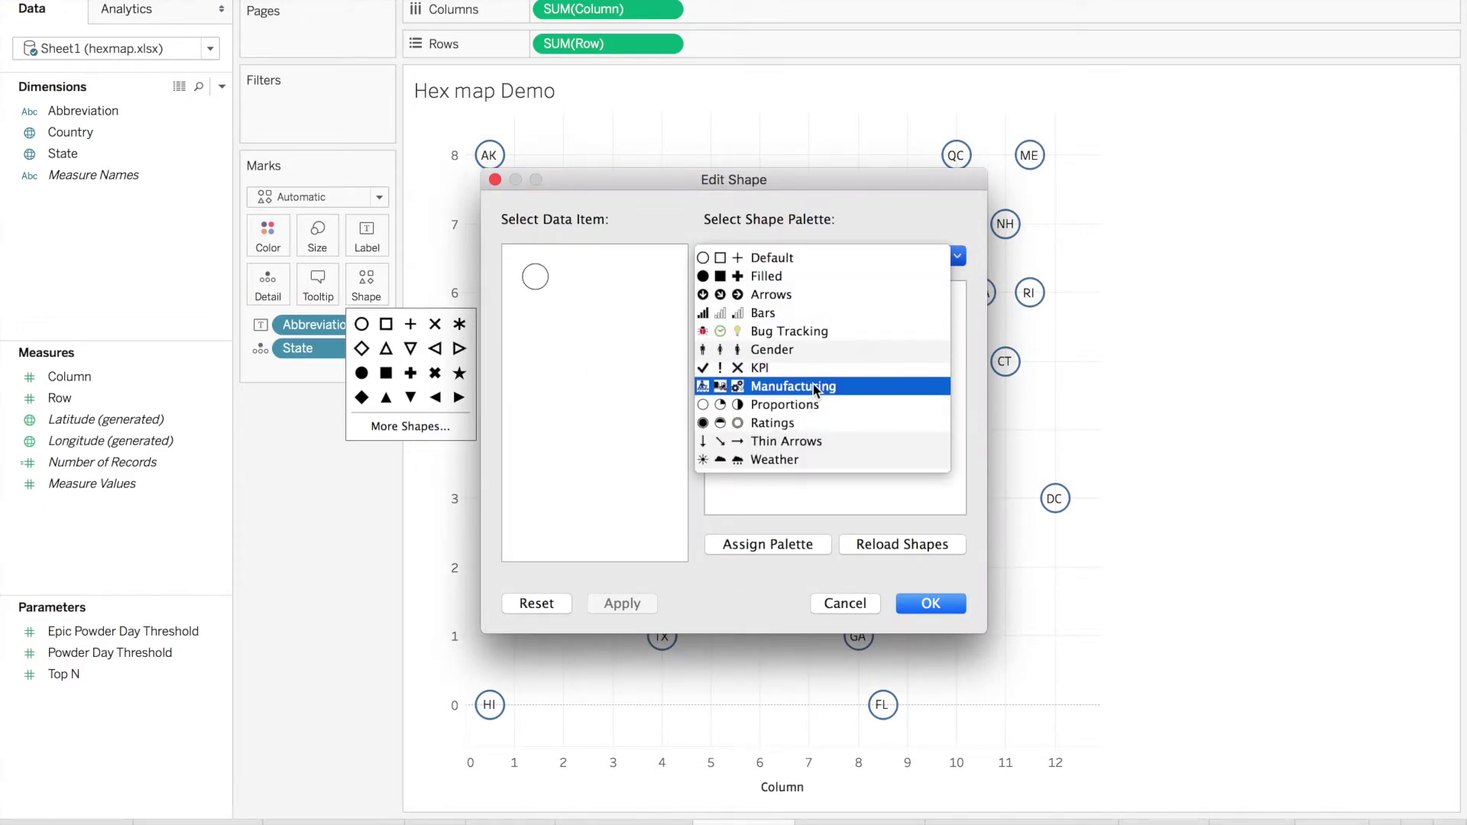
click(811, 387)
click(876, 311)
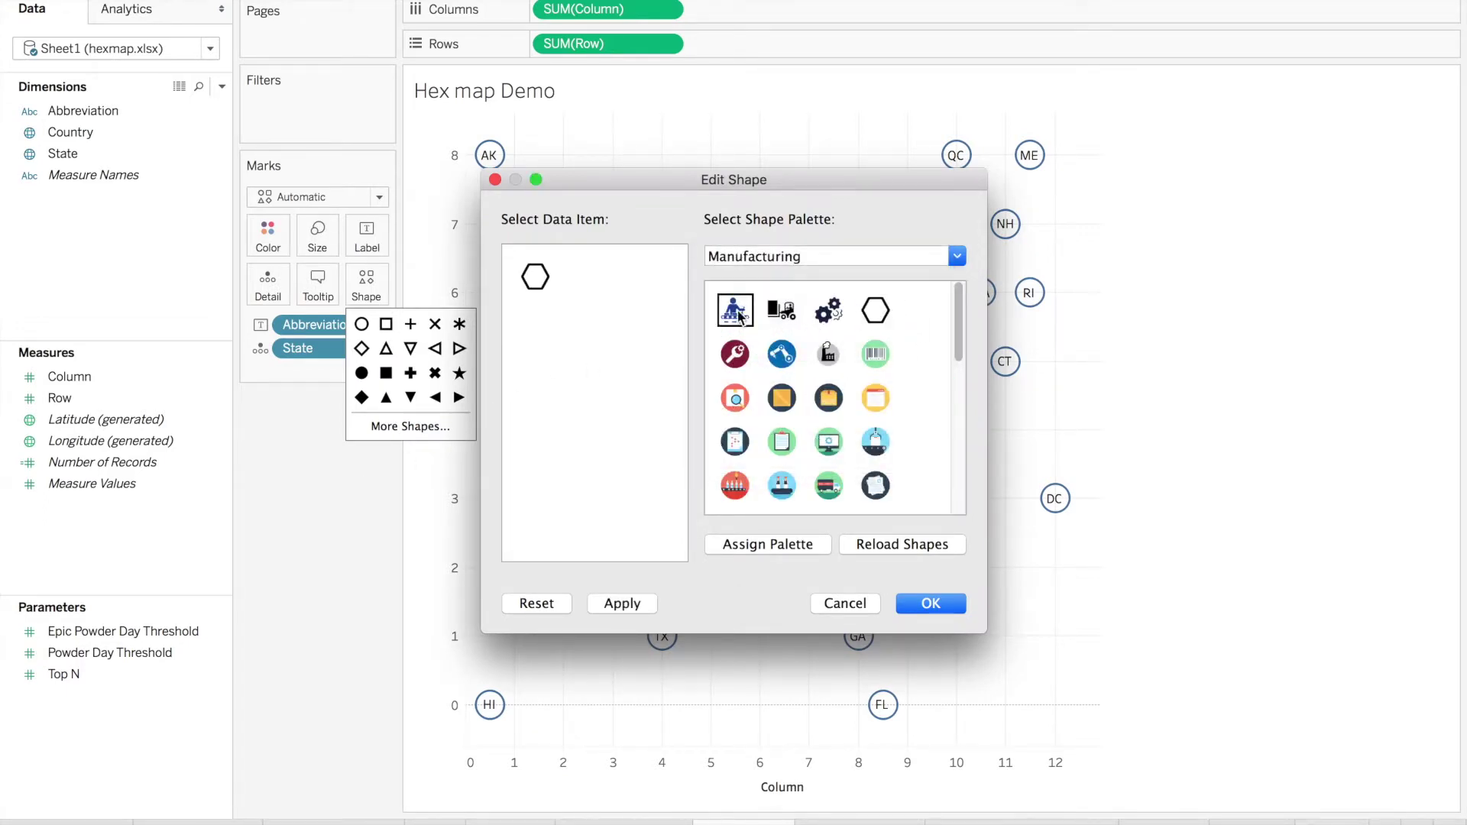
click(931, 602)
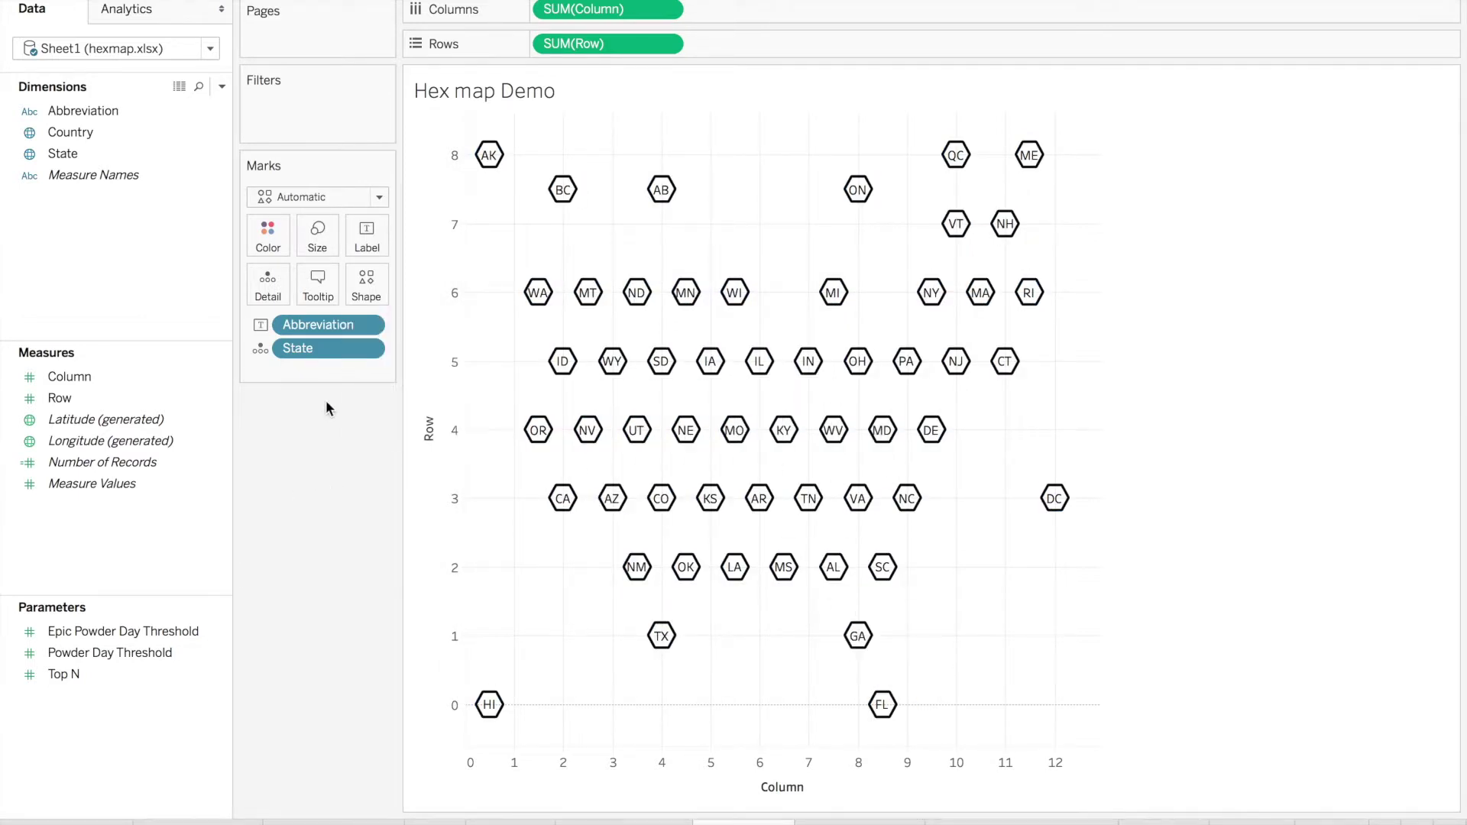
Enlarge the hexagon marks further and clear the Row axis selection.
click(317, 245)
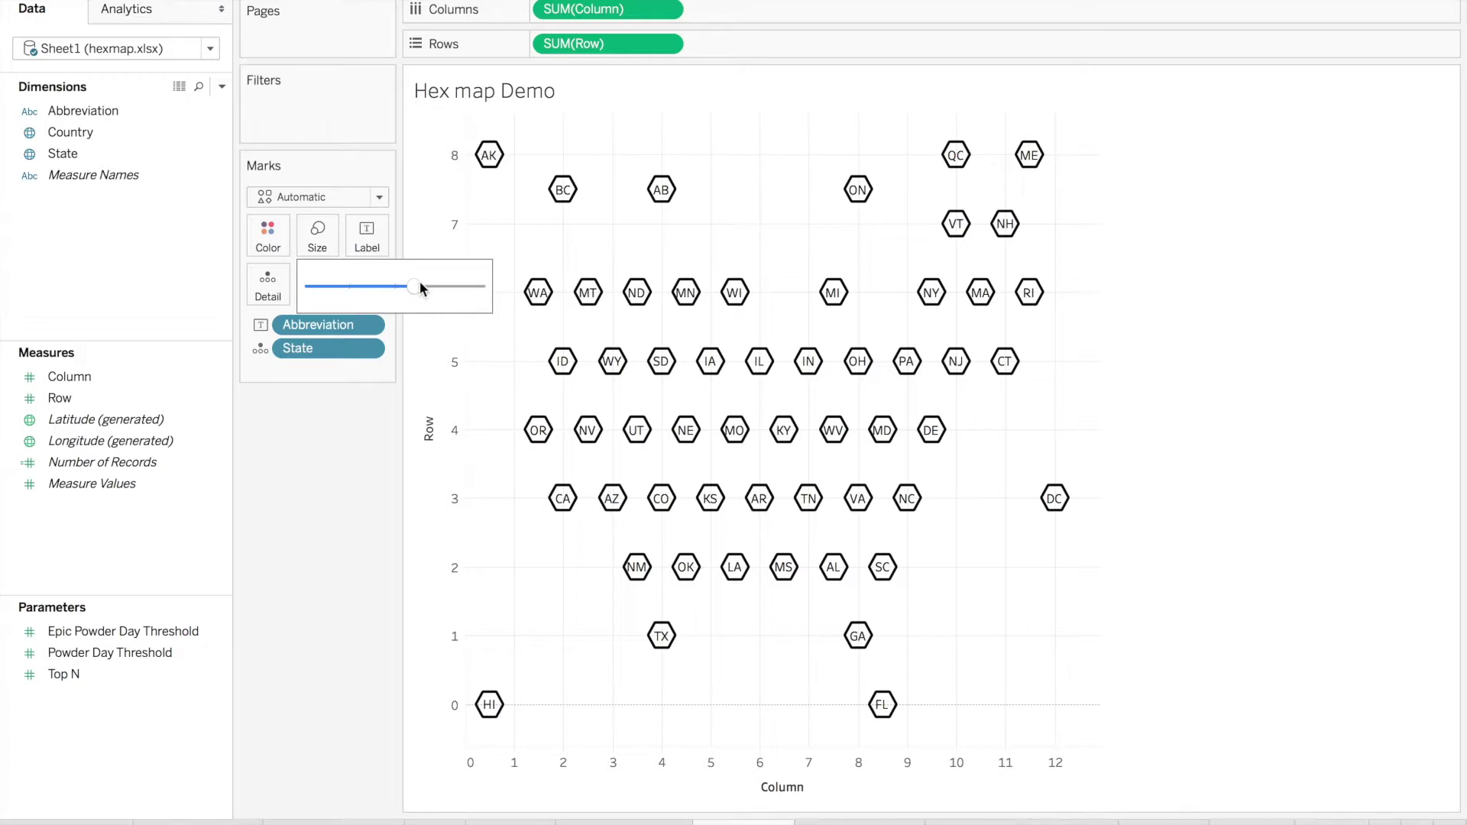
drag(431, 289, 429, 290)
click(419, 507)
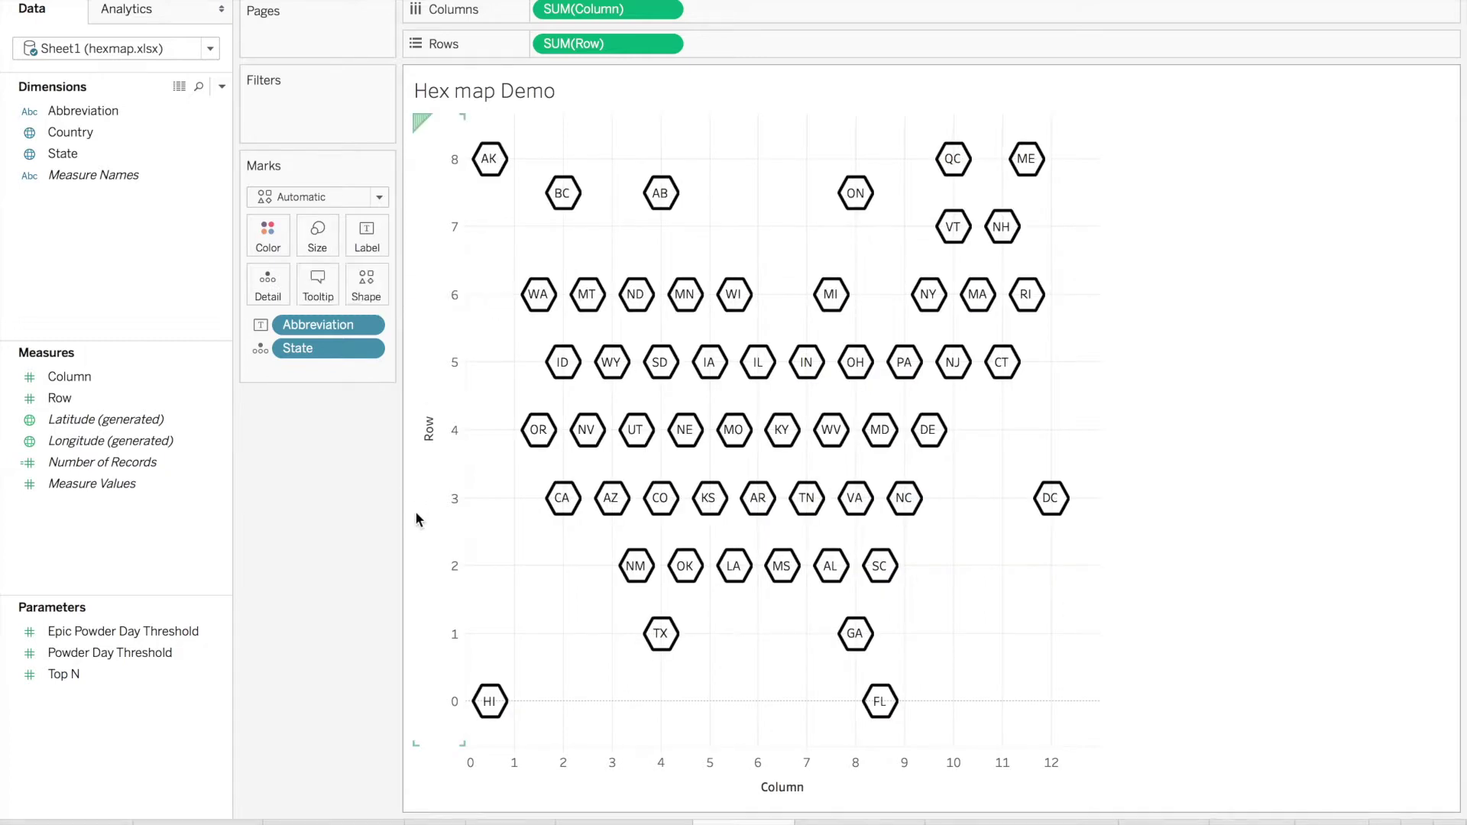
click(1179, 486)
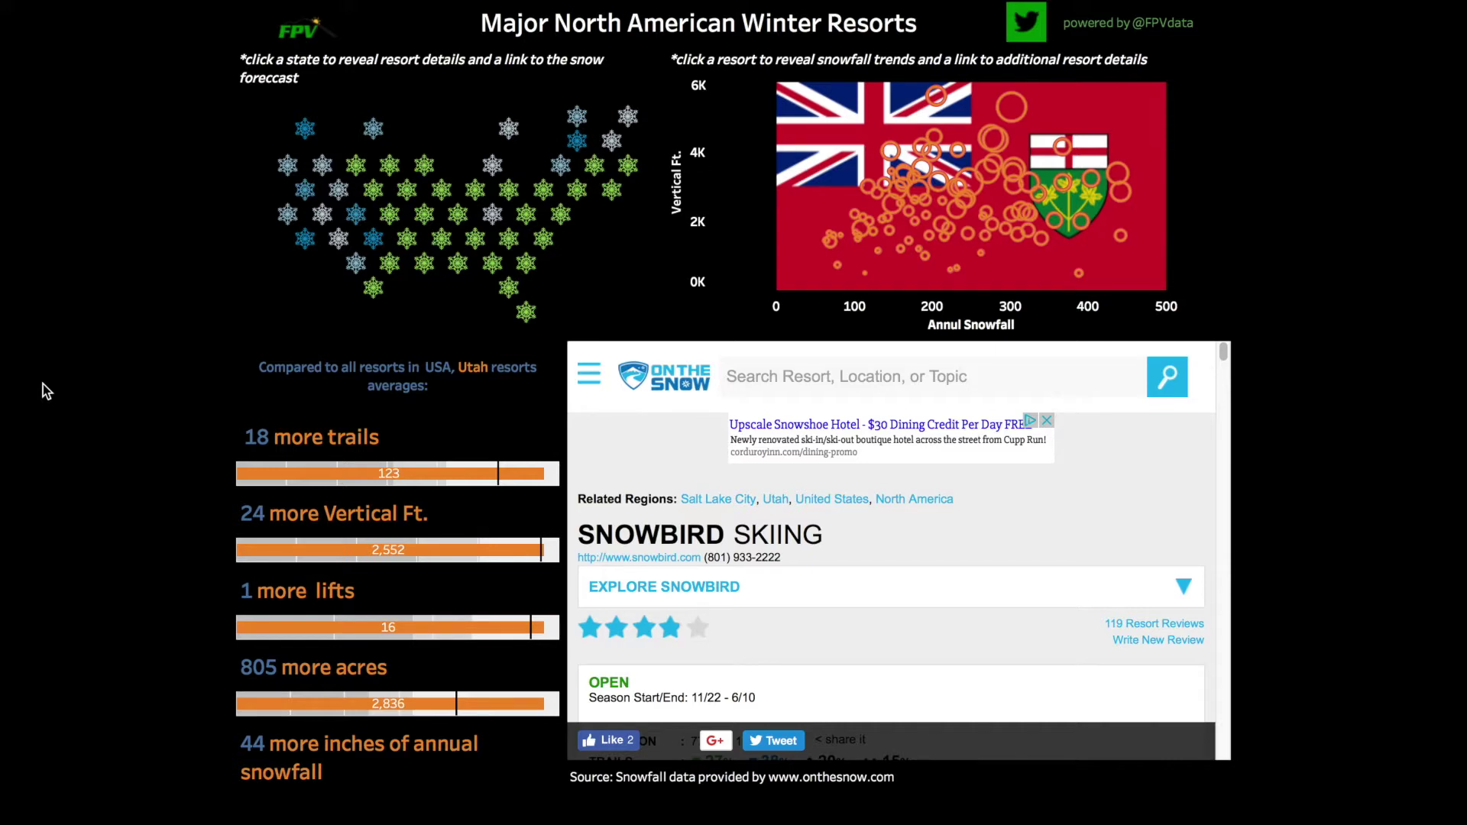
mouse_move(308, 250)
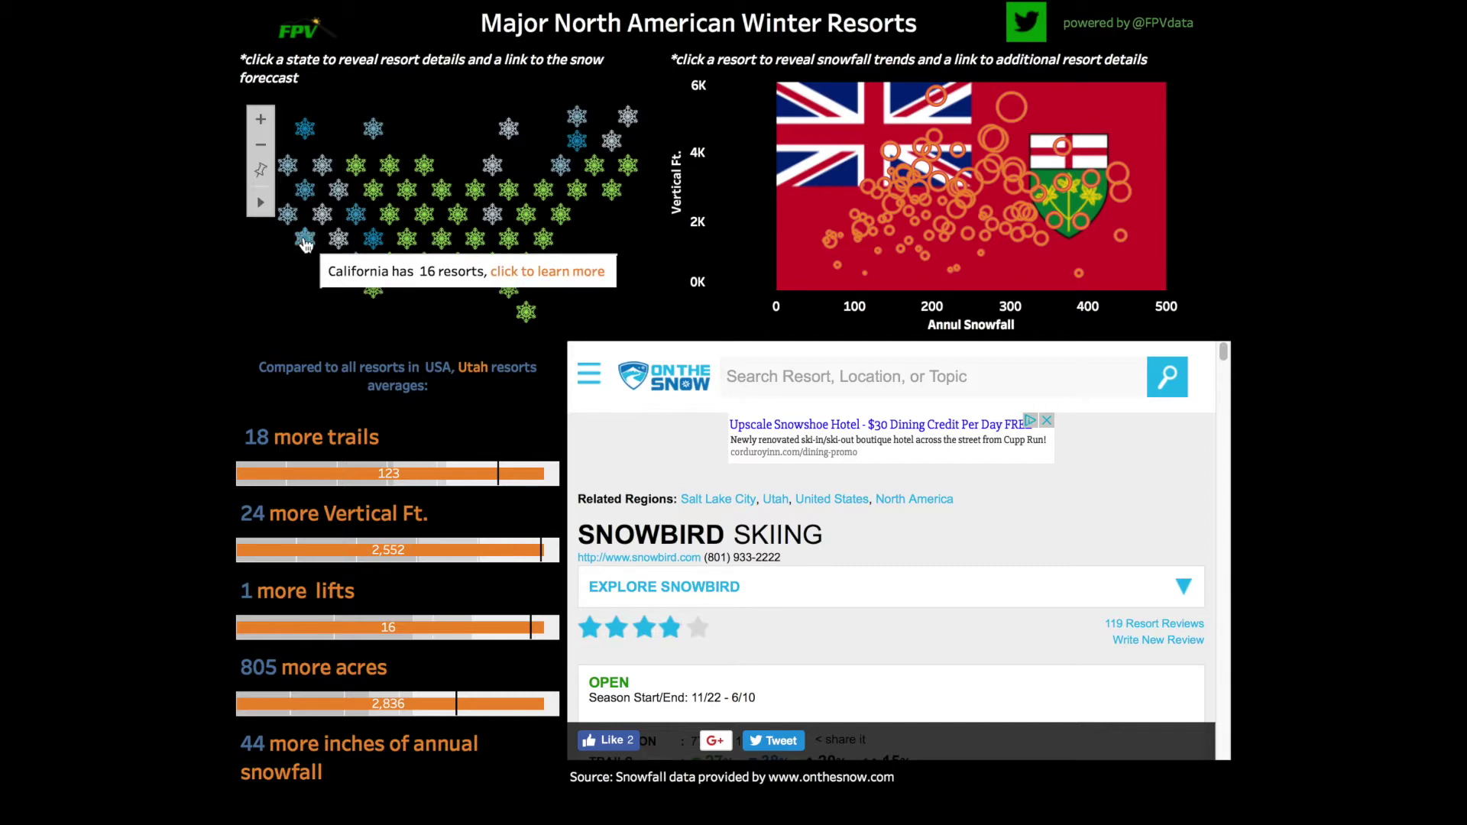
mouse_move(577, 142)
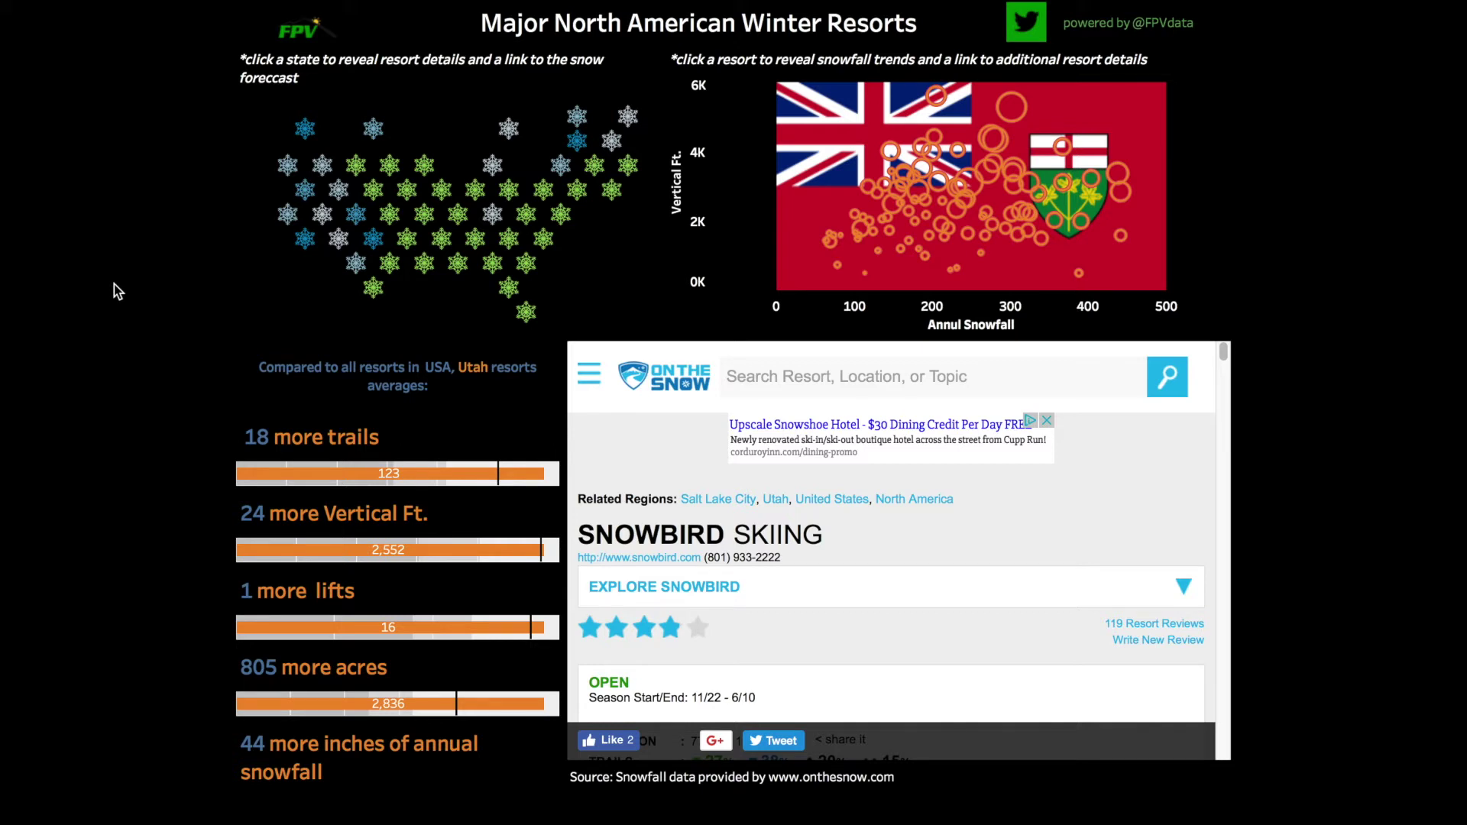
Filter the dashboard to Utah's resorts, then clear the selection to show Colorado and Aspen / Snowmass.
click(356, 217)
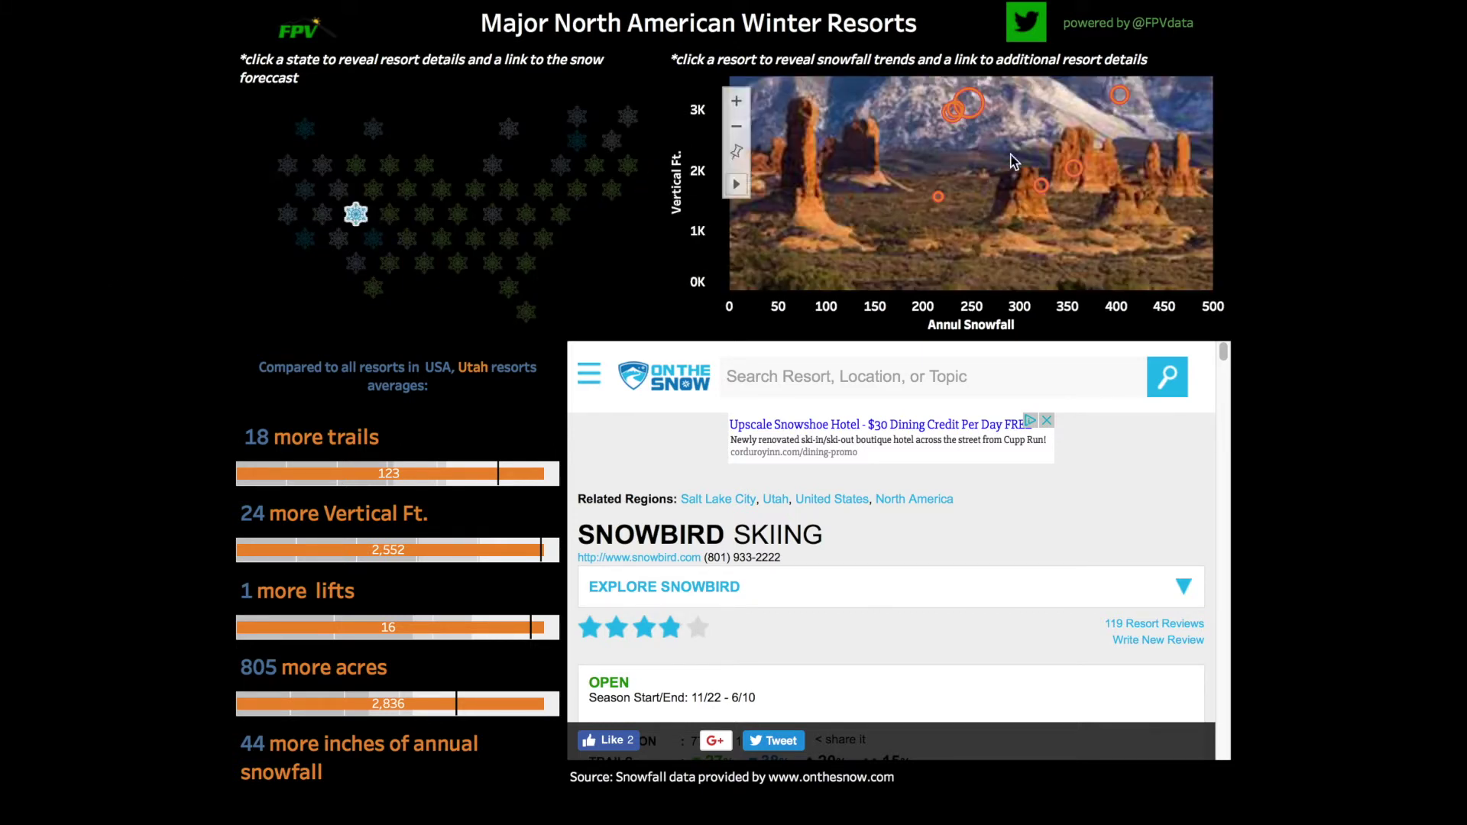
mouse_move(972, 107)
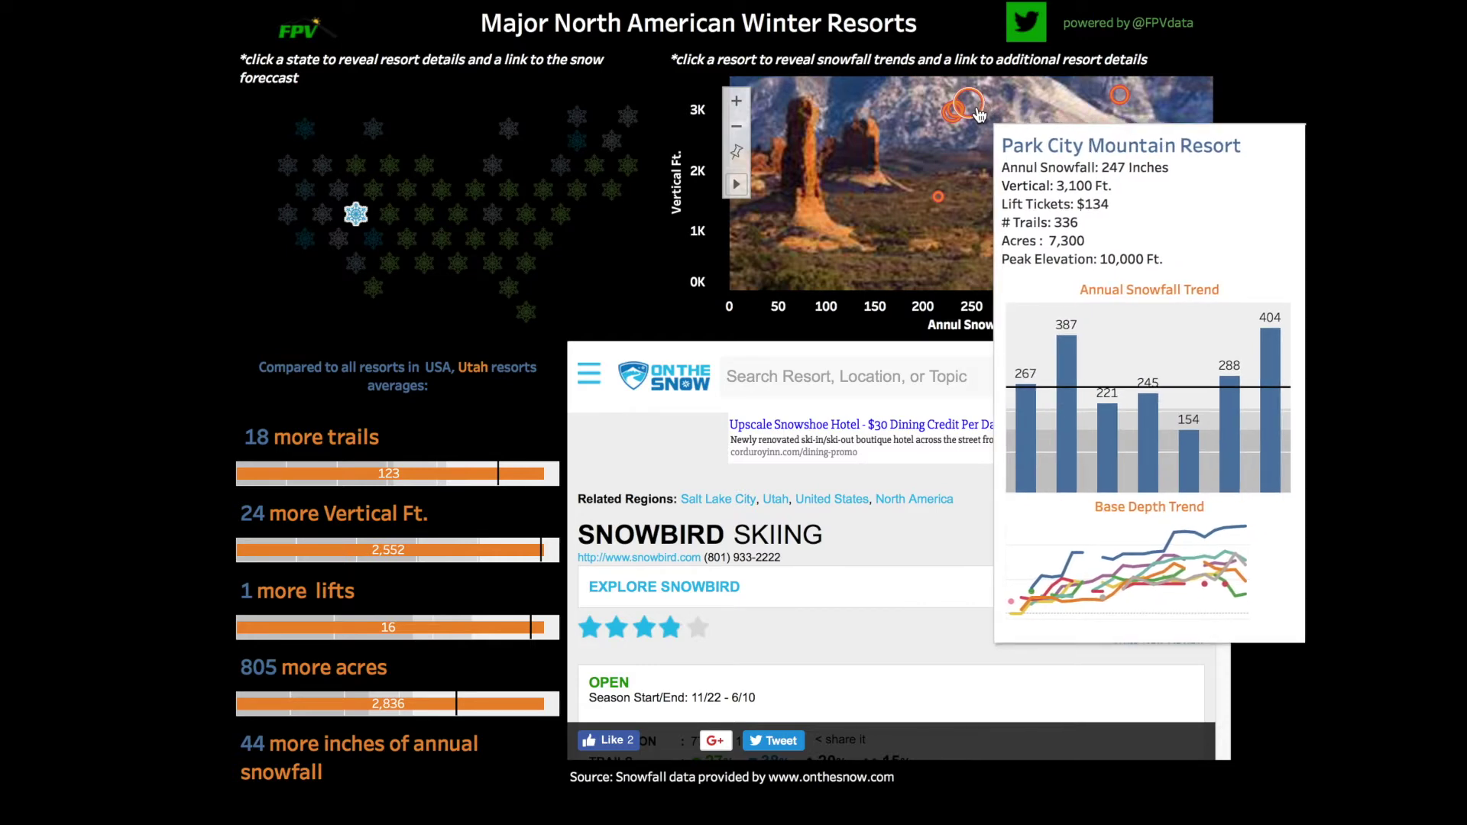
click(1415, 245)
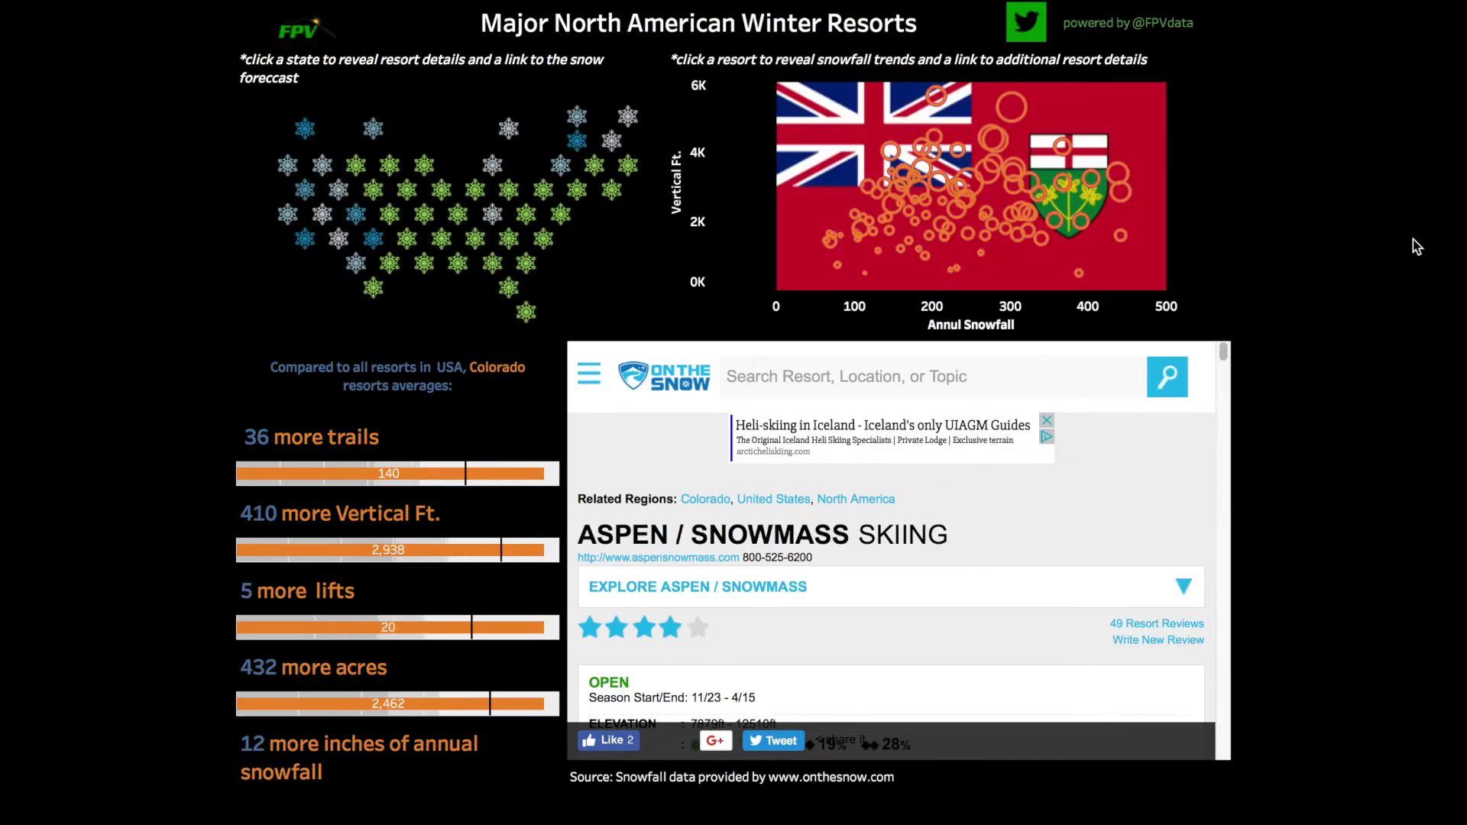